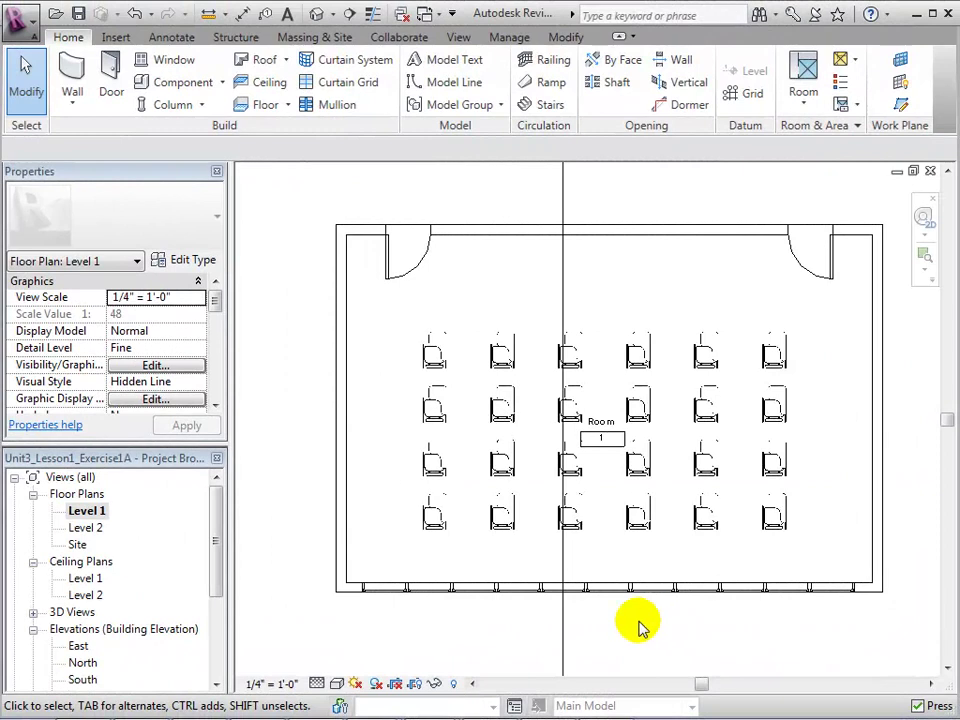
Open the {3D} view of the classroom building and orbit it to show the door side
left_click(33, 612)
double_click(80, 629)
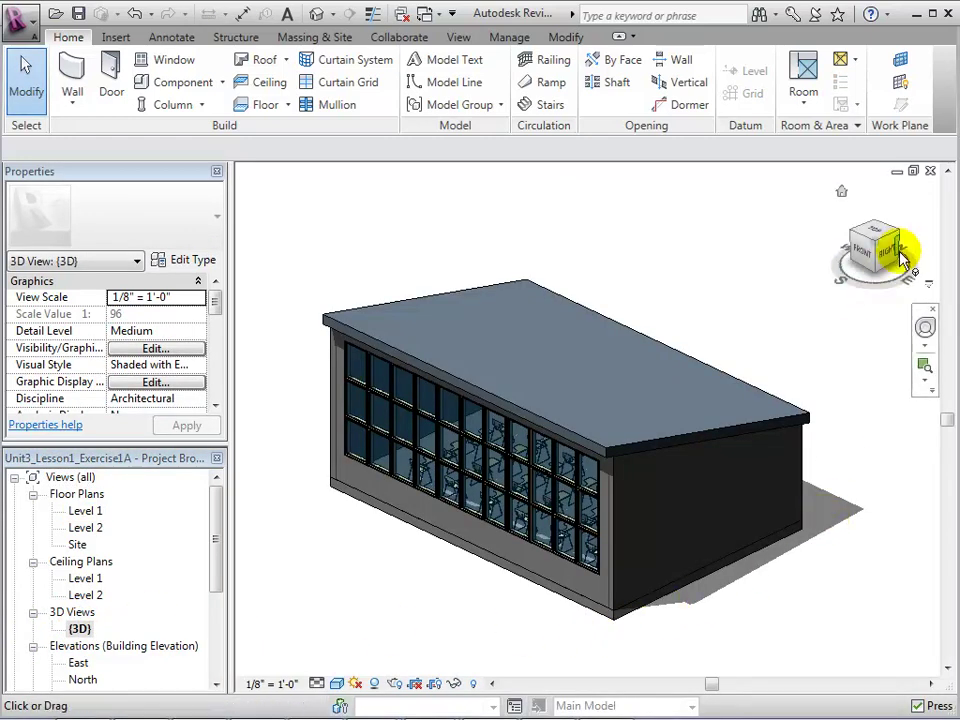
mouse_move(896, 257)
left_mouse_down()
mouse_move(857, 289)
mouse_move(789, 300)
mouse_move(785, 420)
mouse_move(805, 305)
mouse_move(786, 372)
mouse_move(632, 257)
left_mouse_up()
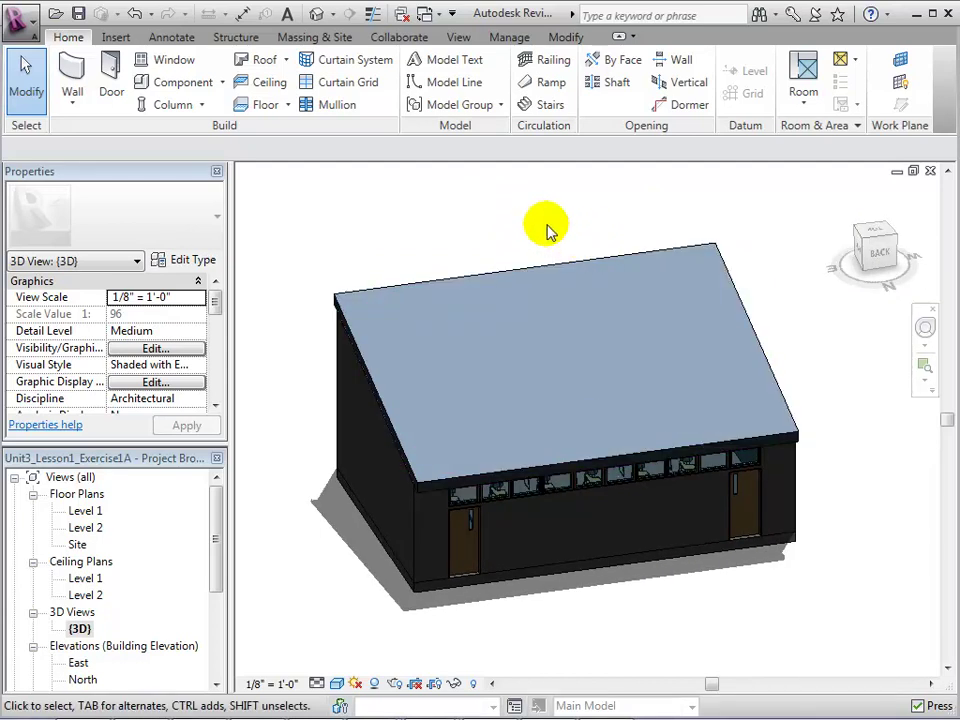
Export the model to gbXML, keeping the file name Unit3_Lesson1_Exercise1A.xml
left_click(26, 24)
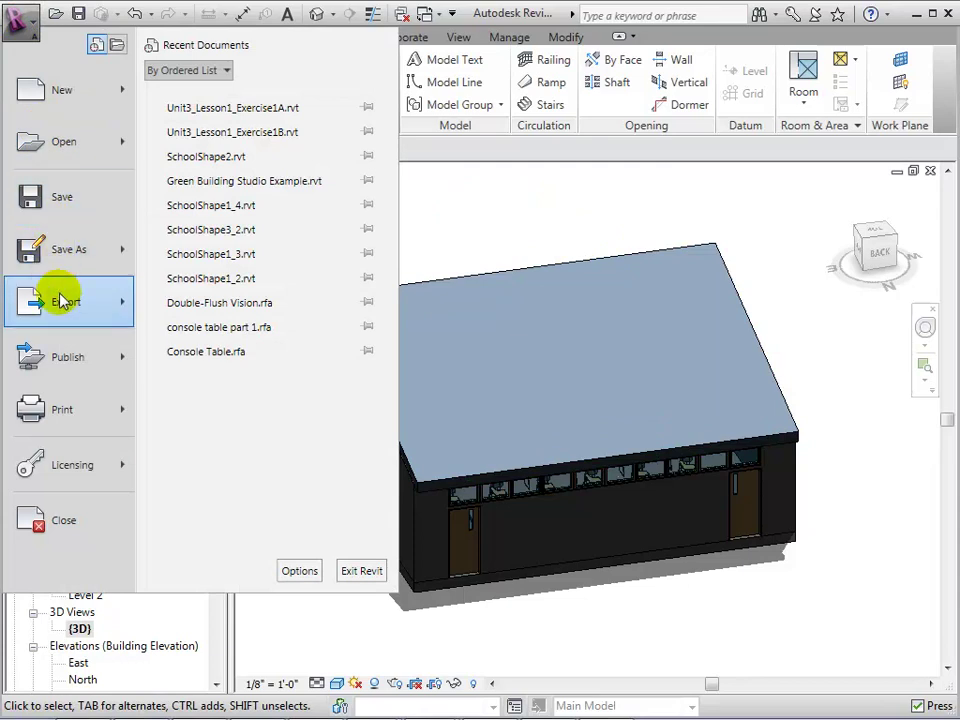
mouse_move(62, 301)
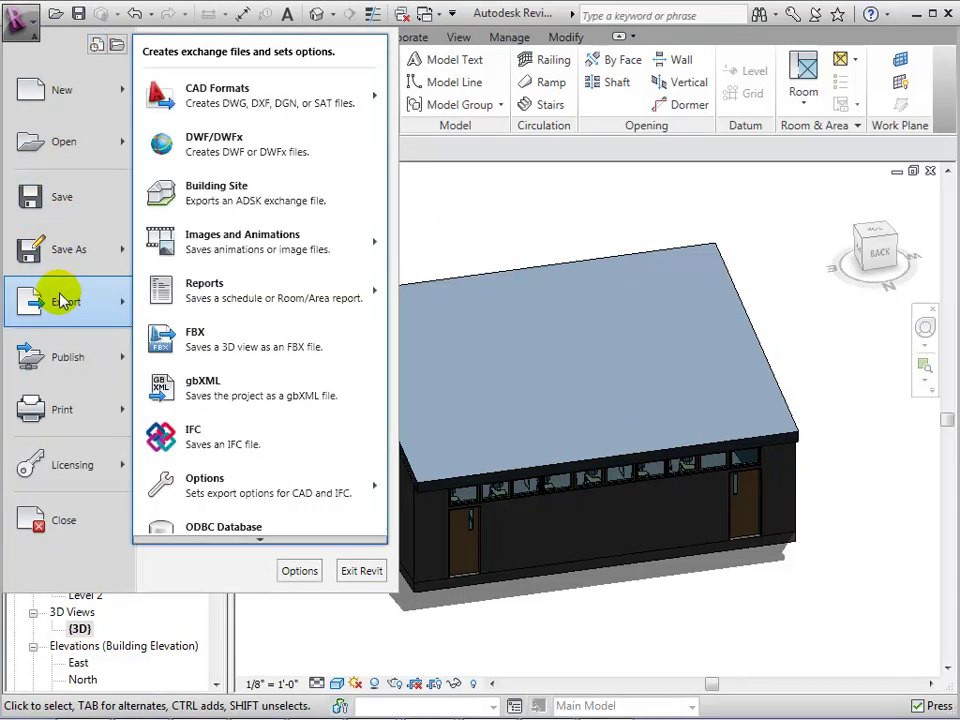
left_click(212, 390)
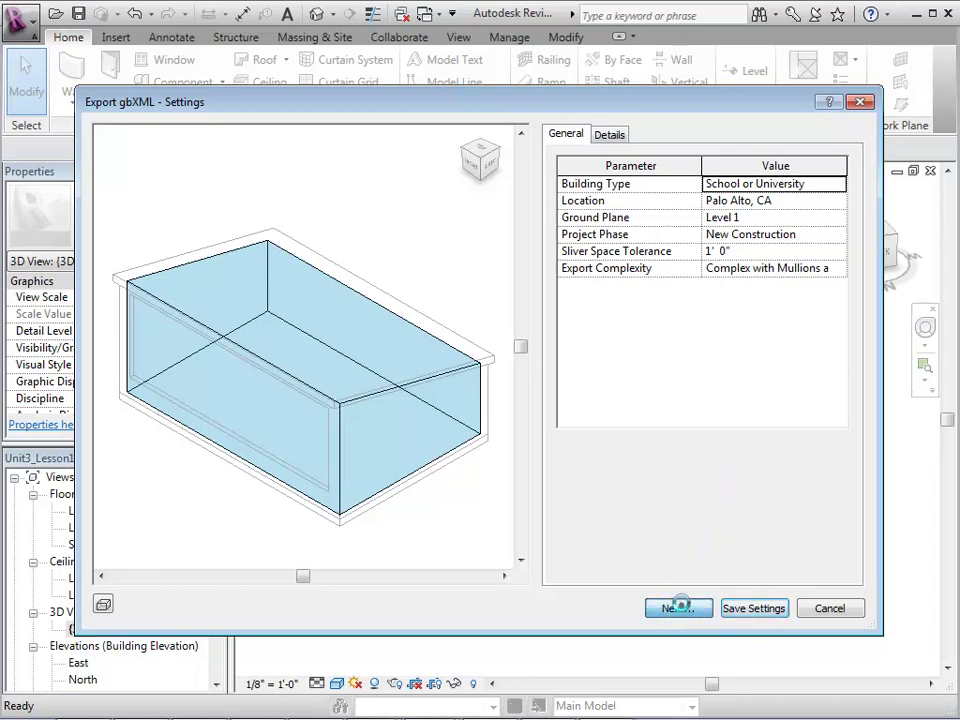
left_click(677, 608)
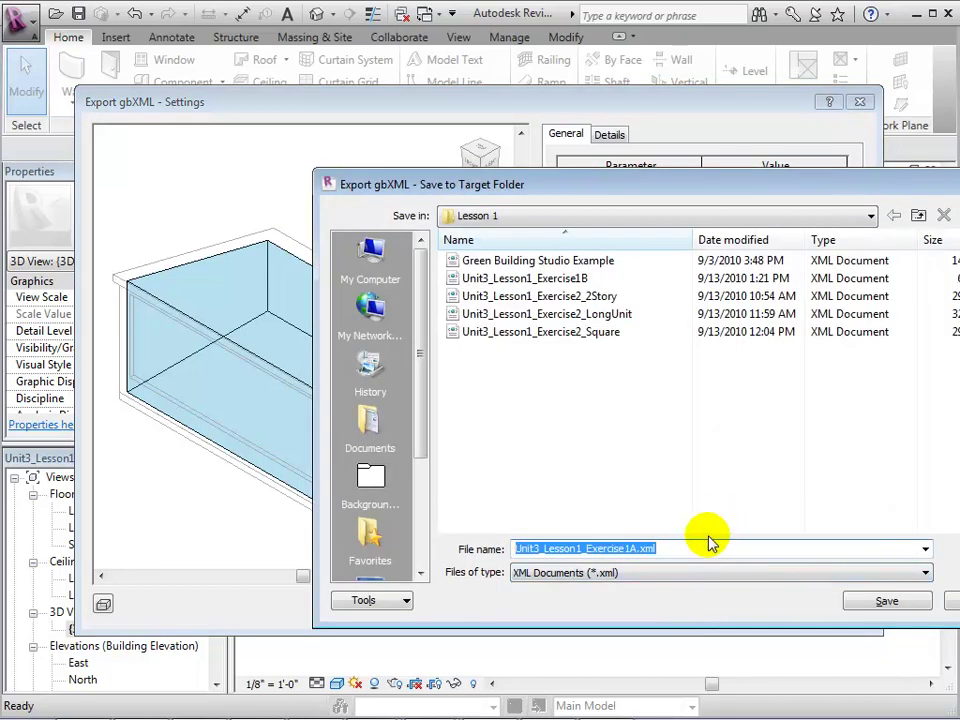
left_click(873, 603)
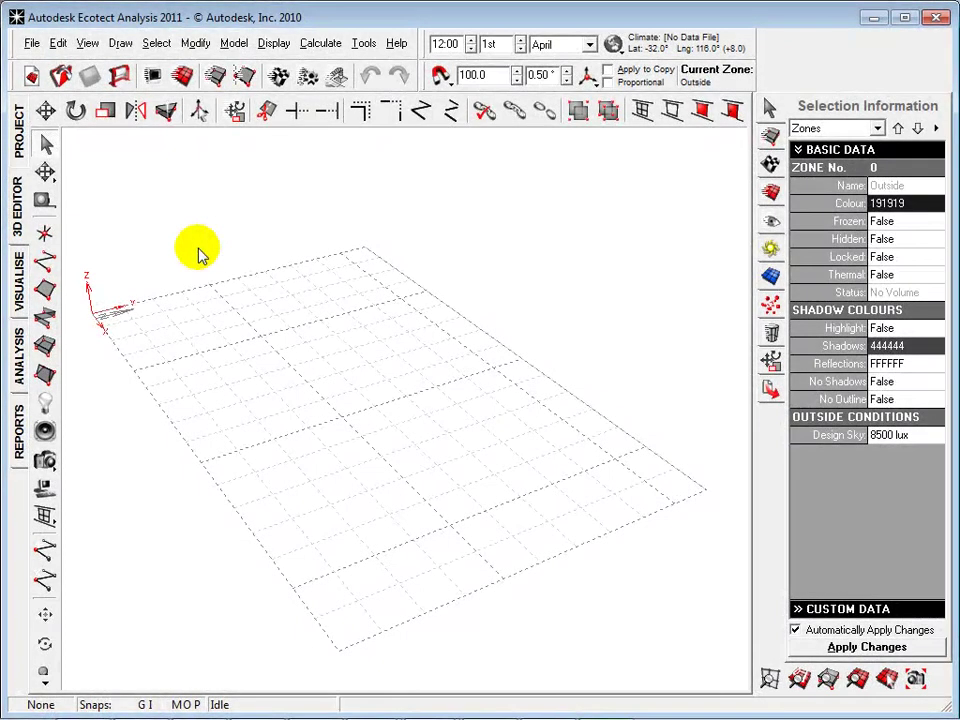
Open Unit3_Lesson1_Exercise1A using the Green Building Studio gbXML Files (*.XML) file type
left_click(30, 45)
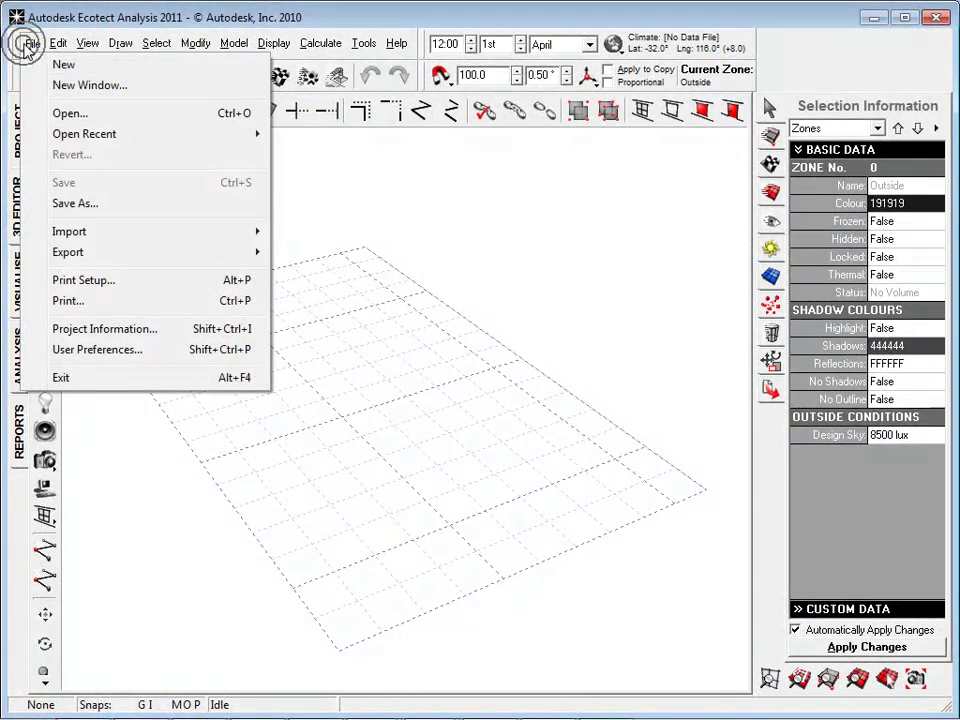
left_click(80, 112)
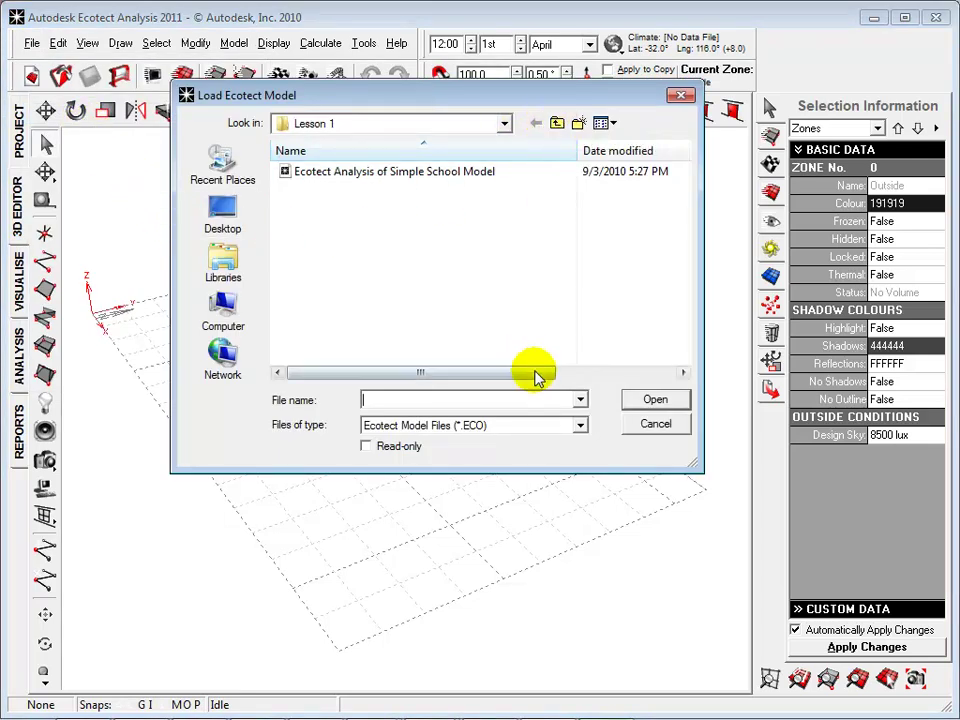
left_click(580, 425)
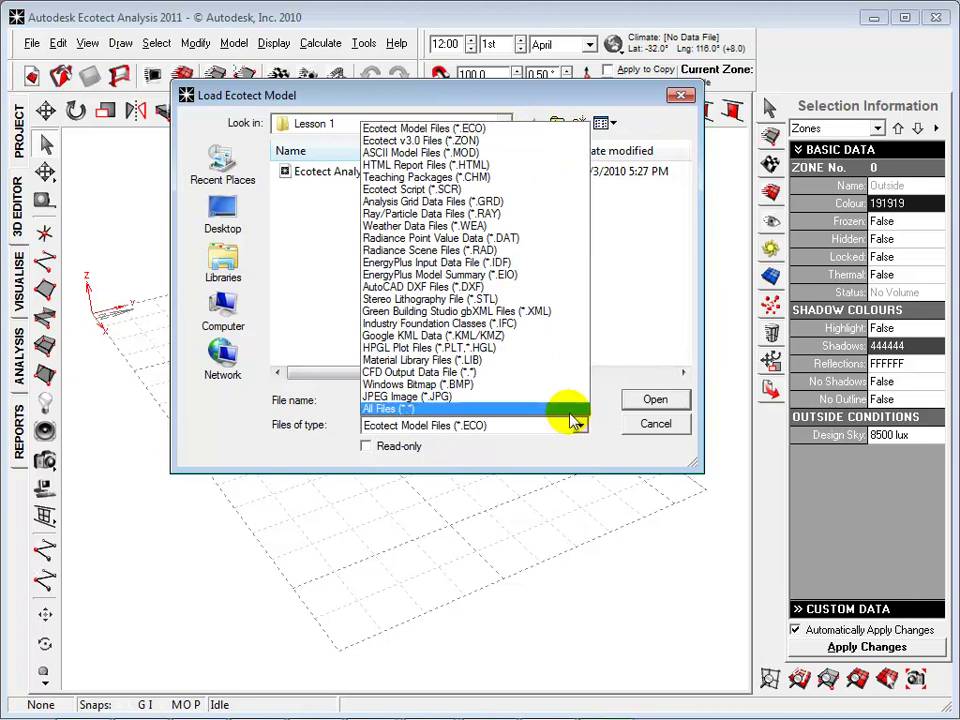
left_click(490, 312)
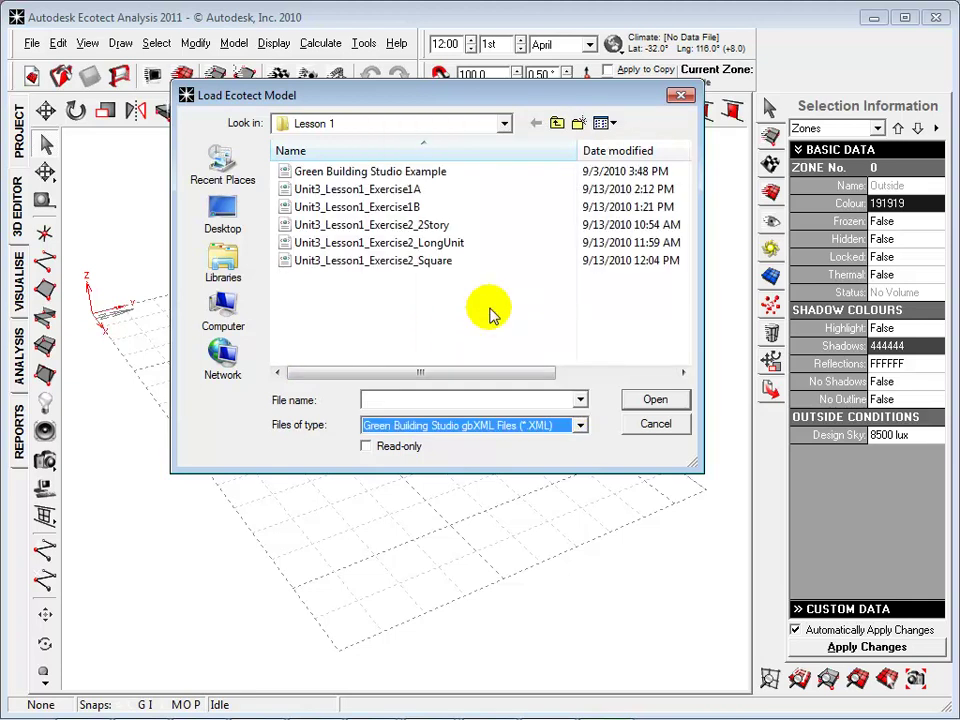
double_click(392, 189)
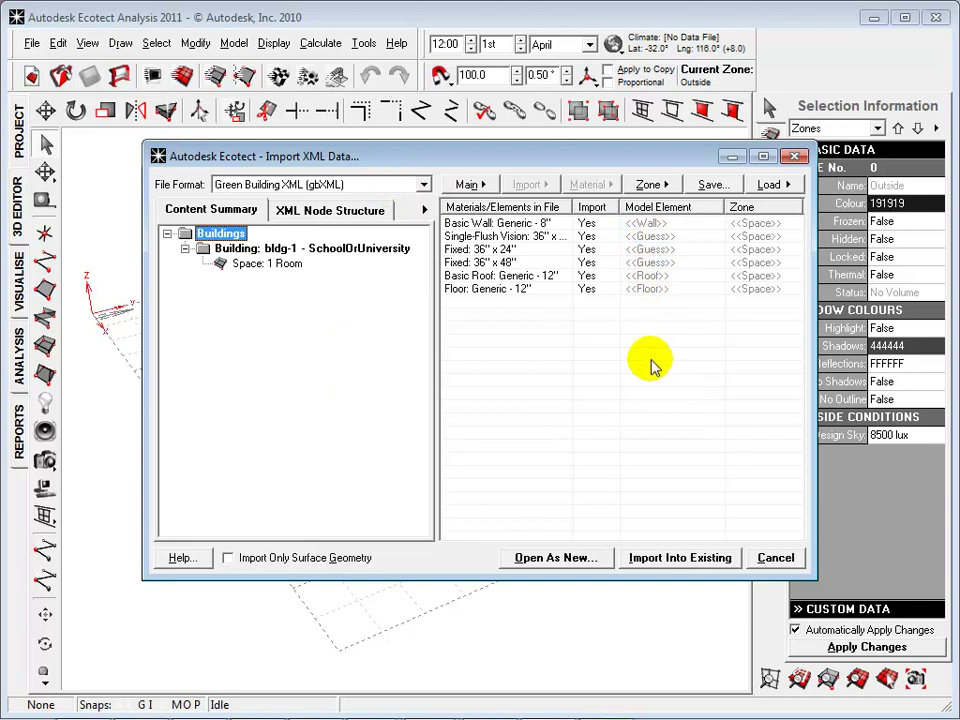
Import into the existing model, inspect a back-wall window's material and zone, then deselect it
left_click(677, 558)
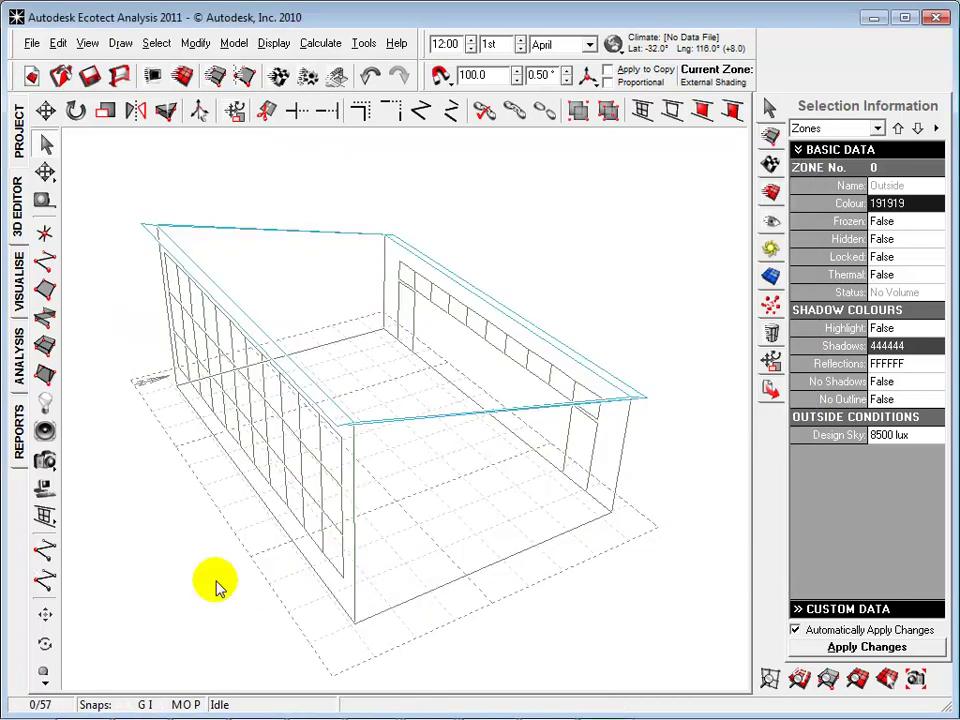
left_click(477, 323)
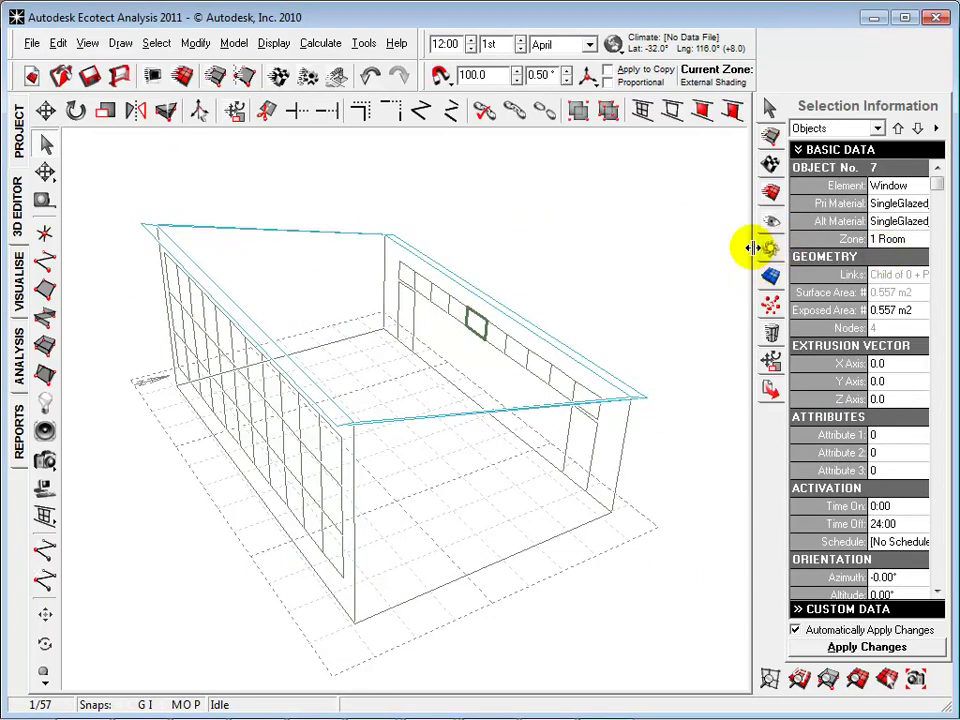
left_click_drag(752, 247, 683, 263)
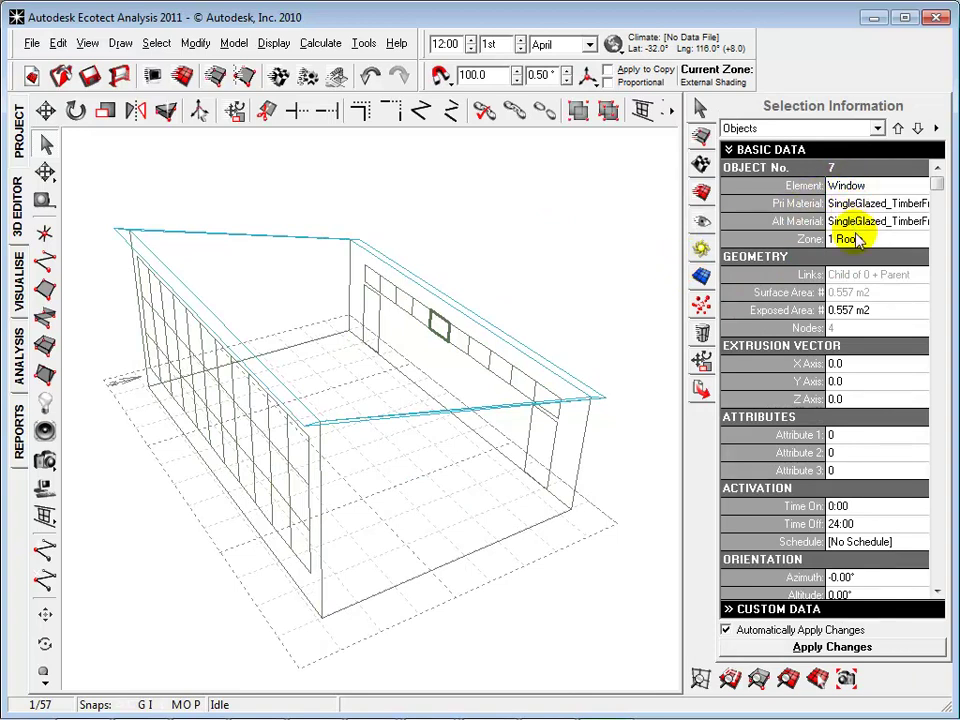
left_click(526, 242)
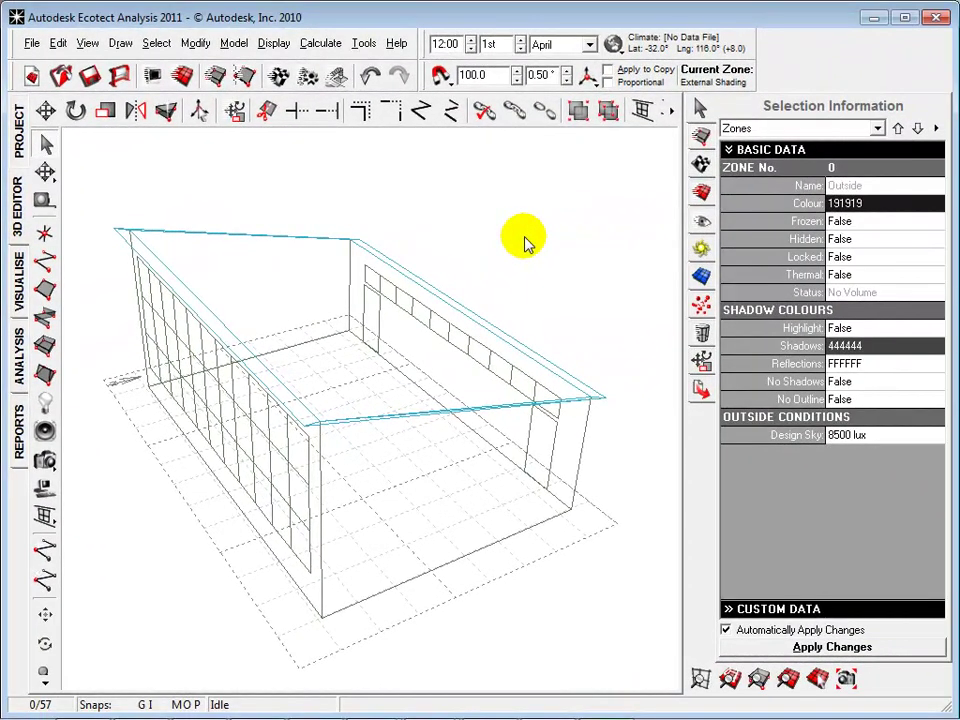
Launch the Weather Tool and load the USA-DetroitMichigan.wea weather file
left_click(366, 47)
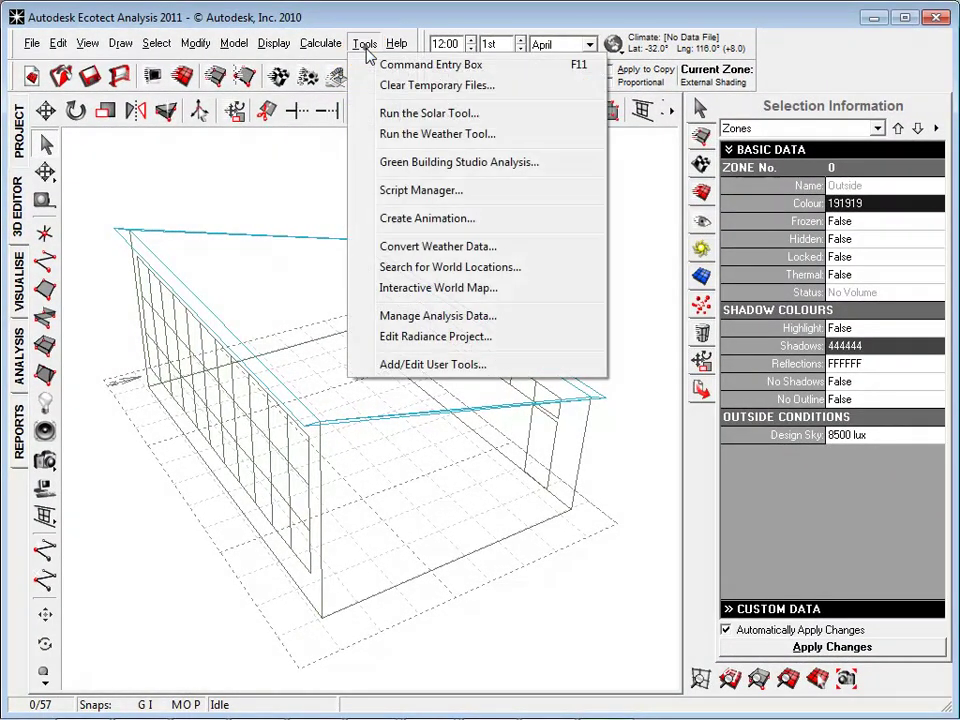
left_click(407, 135)
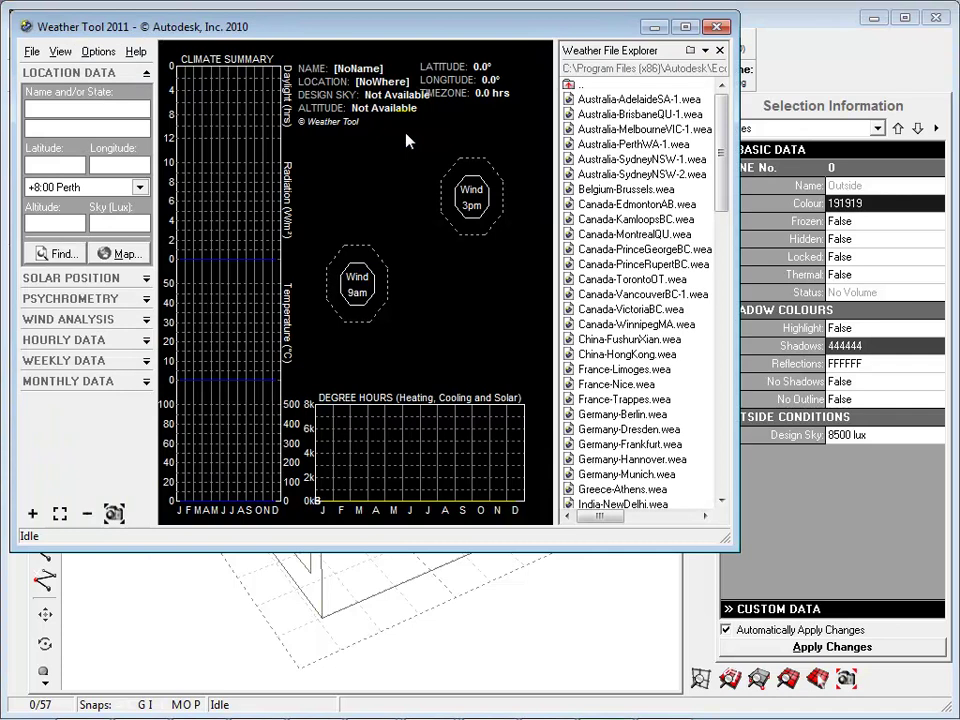
left_click(147, 77)
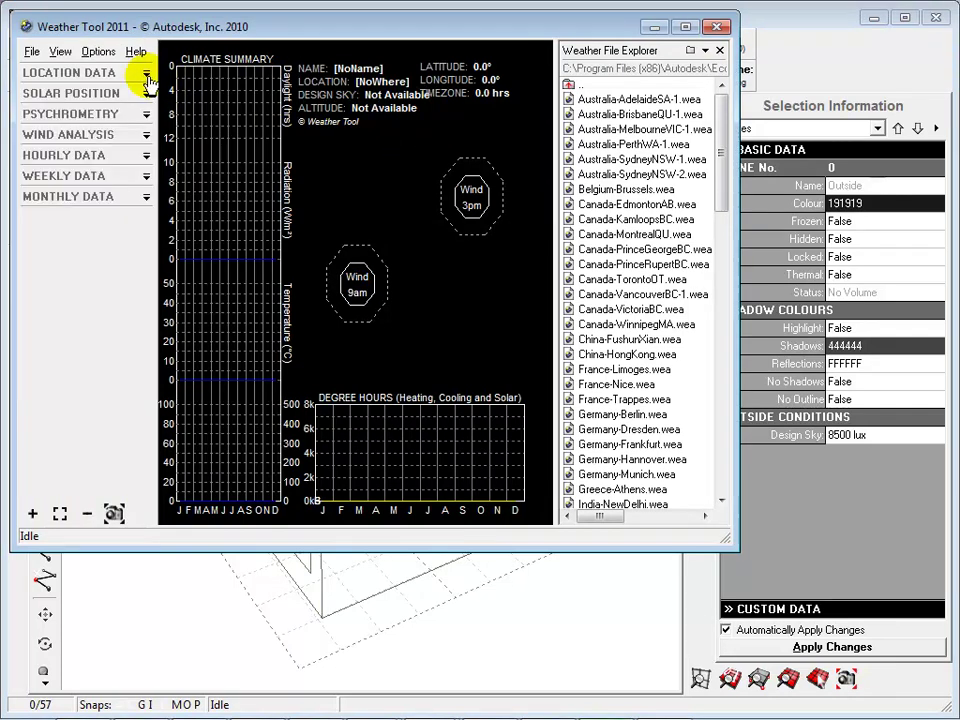
left_click(147, 77)
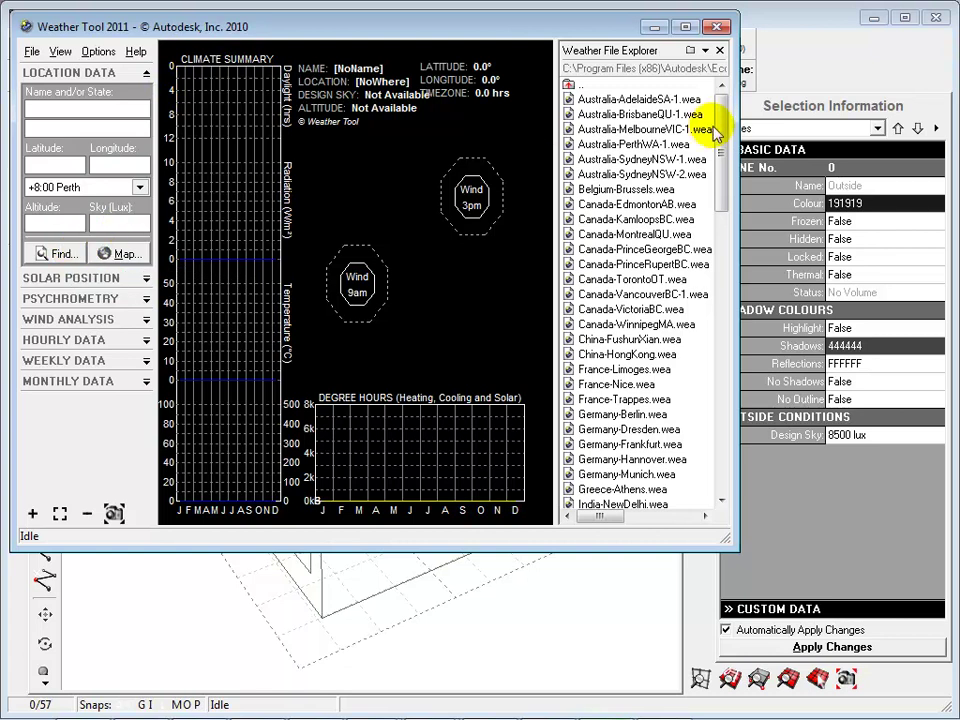
left_click_drag(724, 103, 722, 383)
left_click(634, 340)
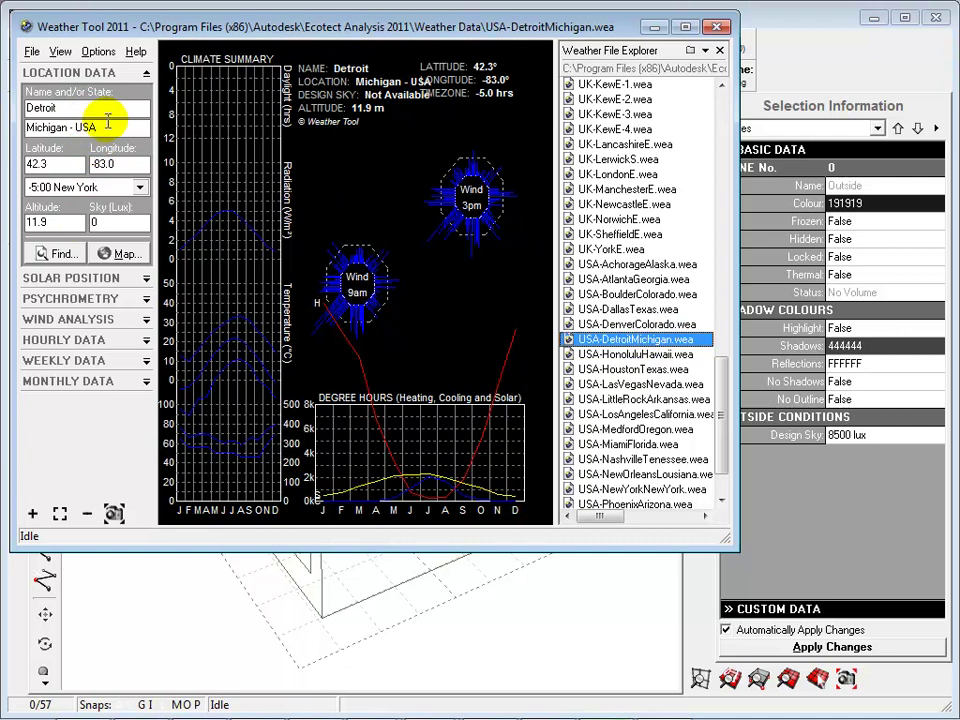
Show the Solar Position sun-path and calculate Detroit's best orientation using the default hottest and coldest periods
left_click(146, 73)
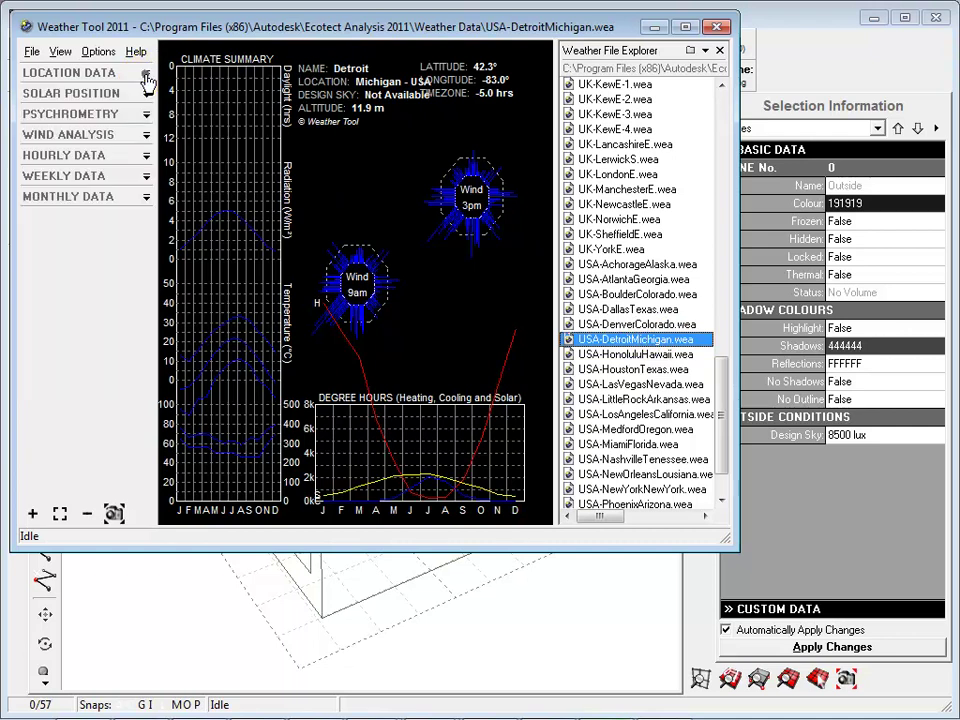
left_click(146, 92)
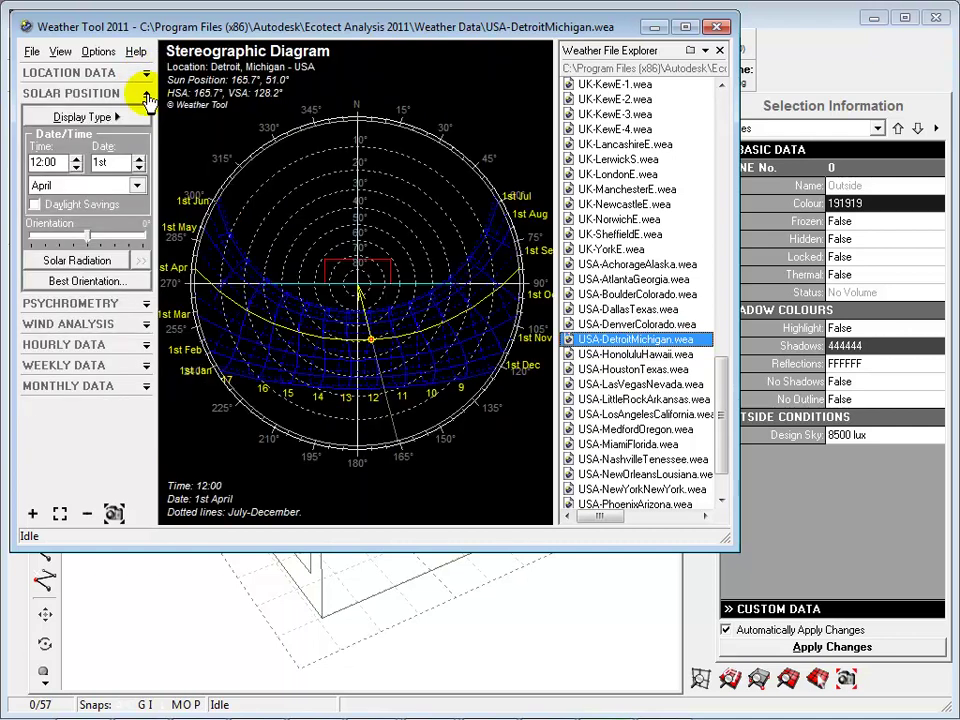
left_click(105, 282)
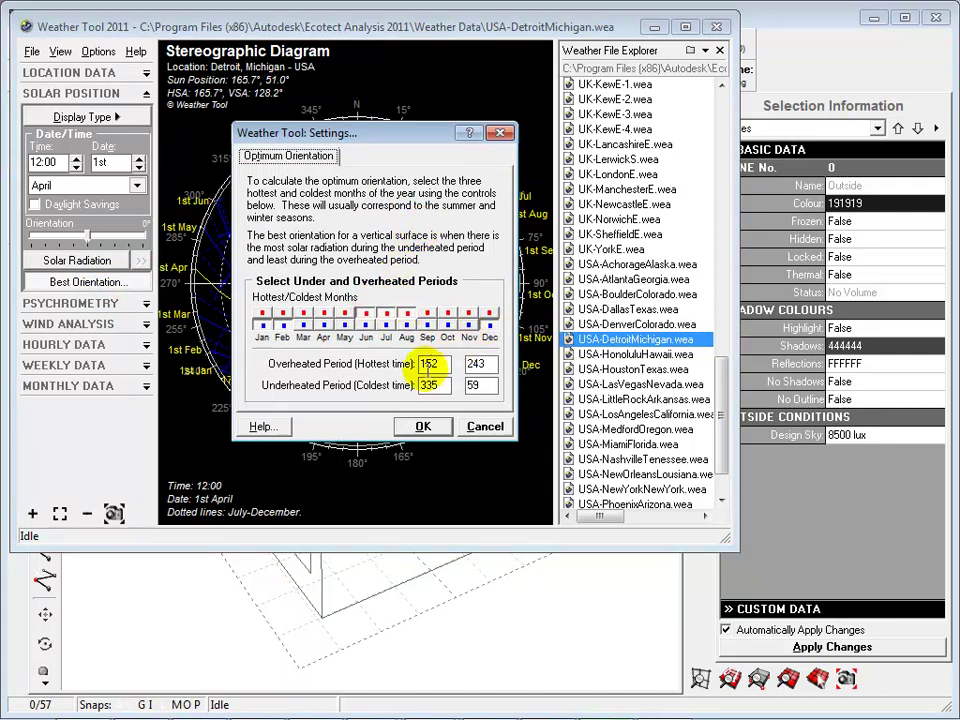
left_click(420, 428)
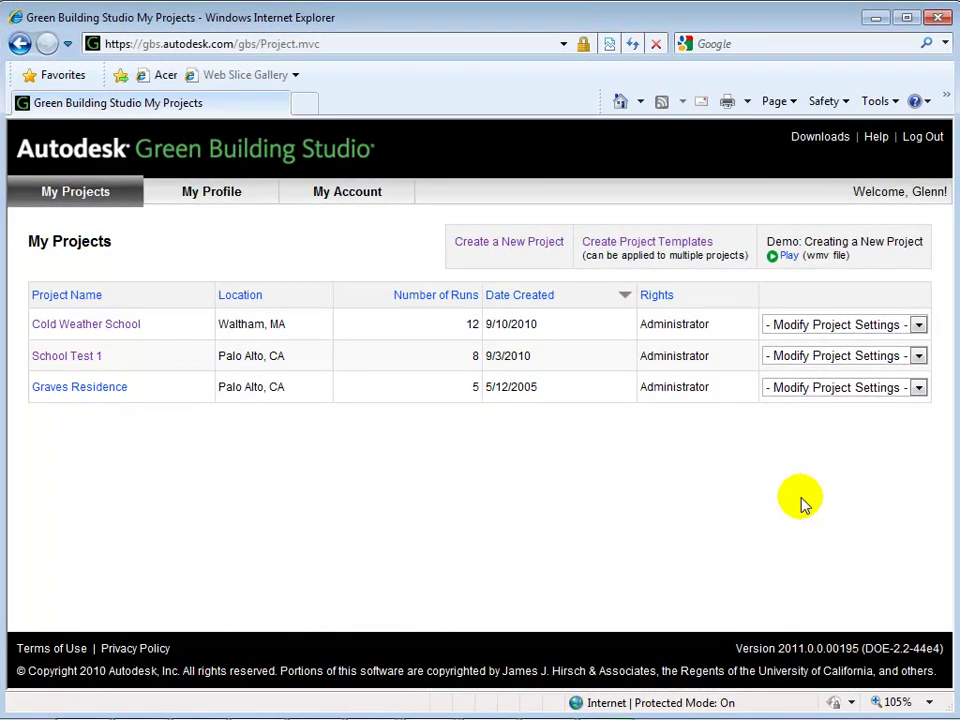
Create the Detroit School project with building type SchoolOrUniversity and the K-12 School schedule
left_click(492, 244)
left_click(487, 341)
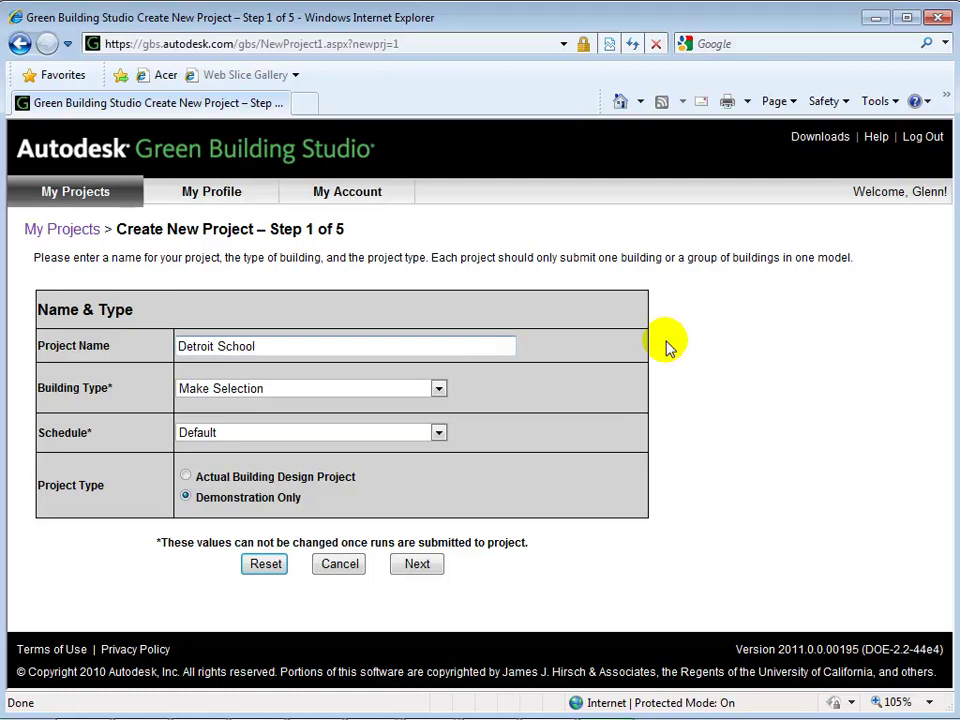
left_click(438, 389)
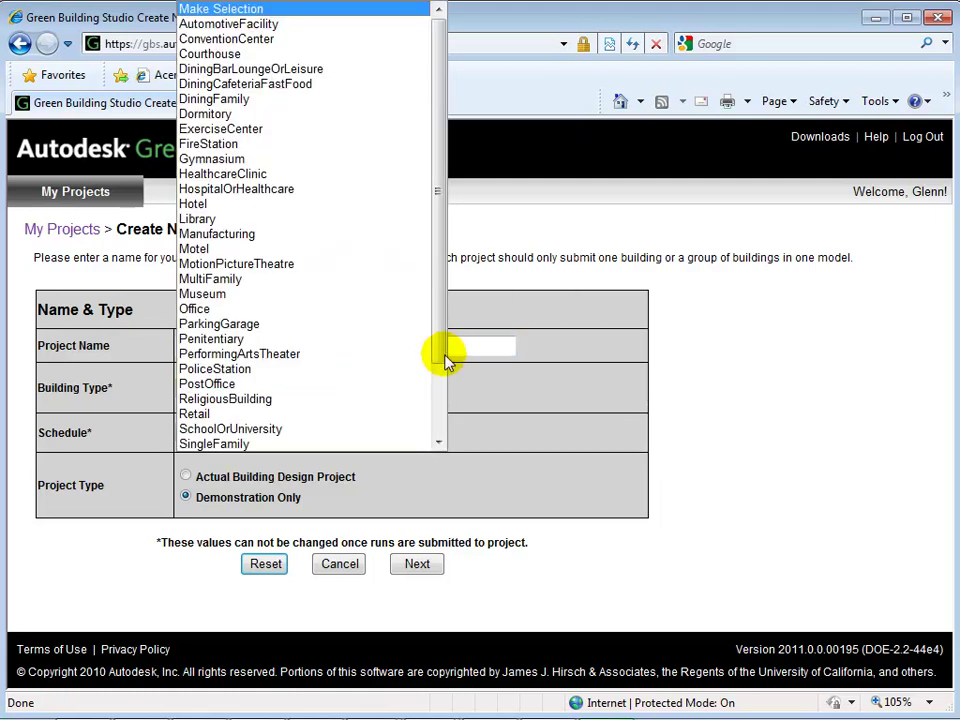
left_click(272, 429)
left_click(438, 433)
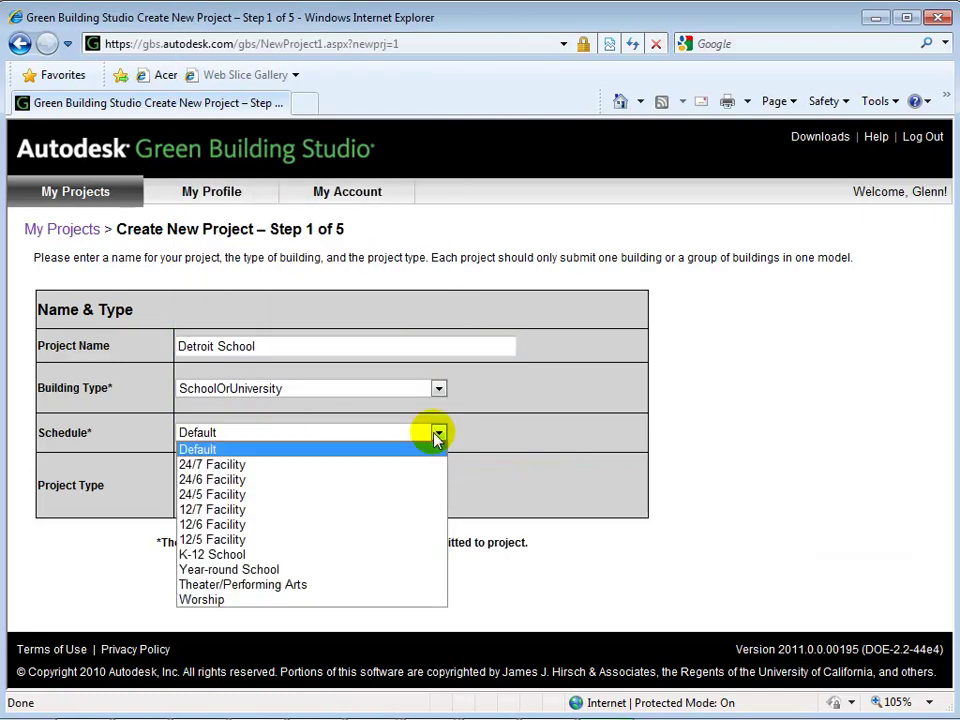
left_click(262, 554)
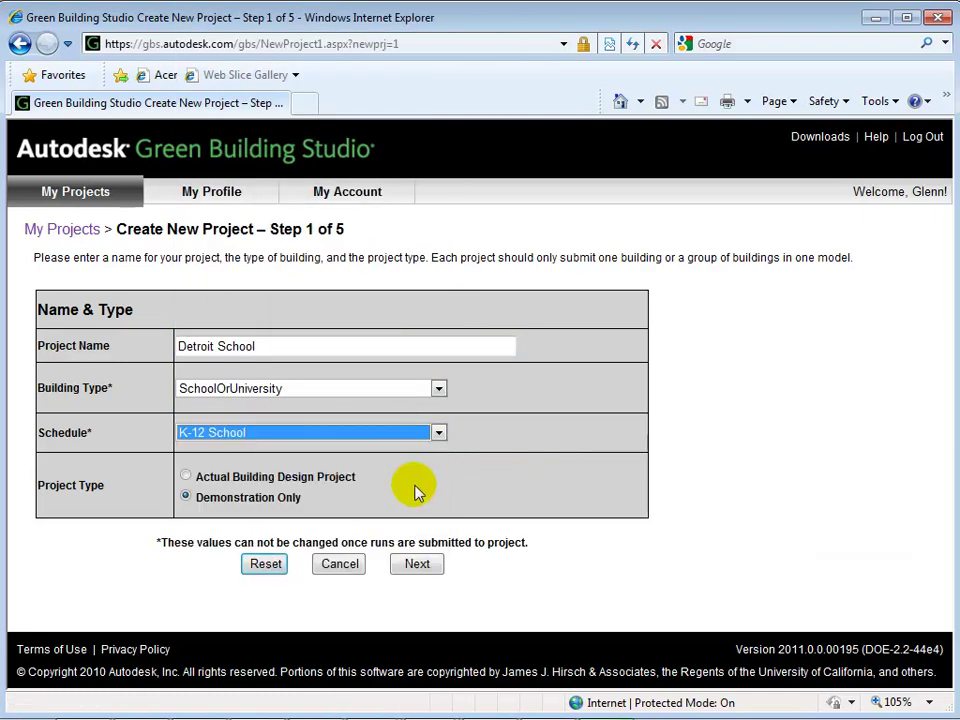
Set the project address to Detroit MI and confirm the mapped location is correct
left_click(420, 567)
key("Return")
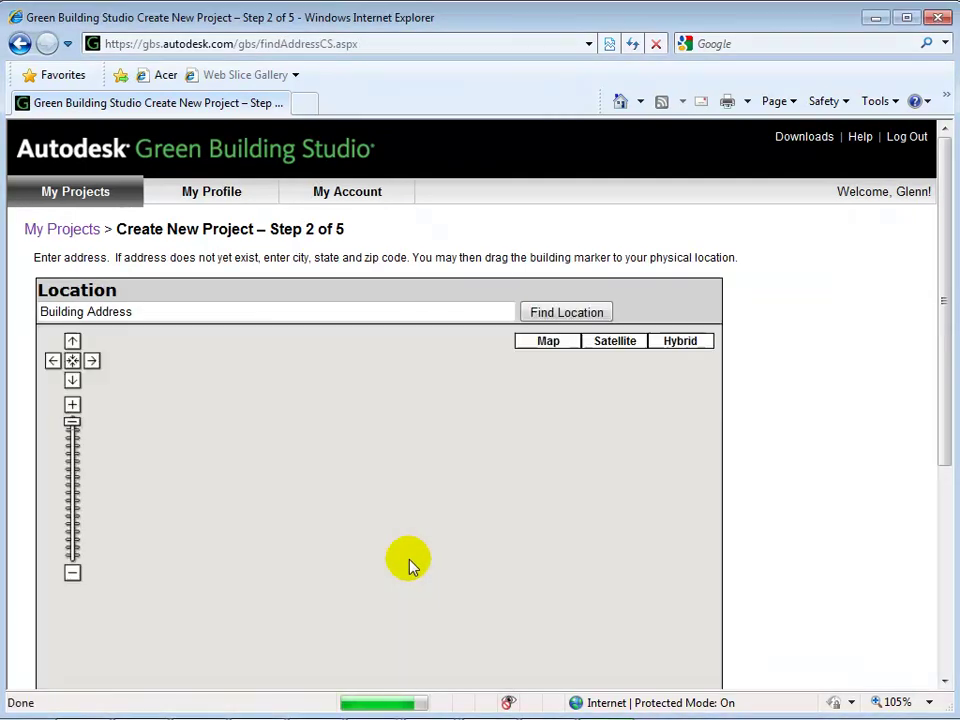
left_click(325, 313)
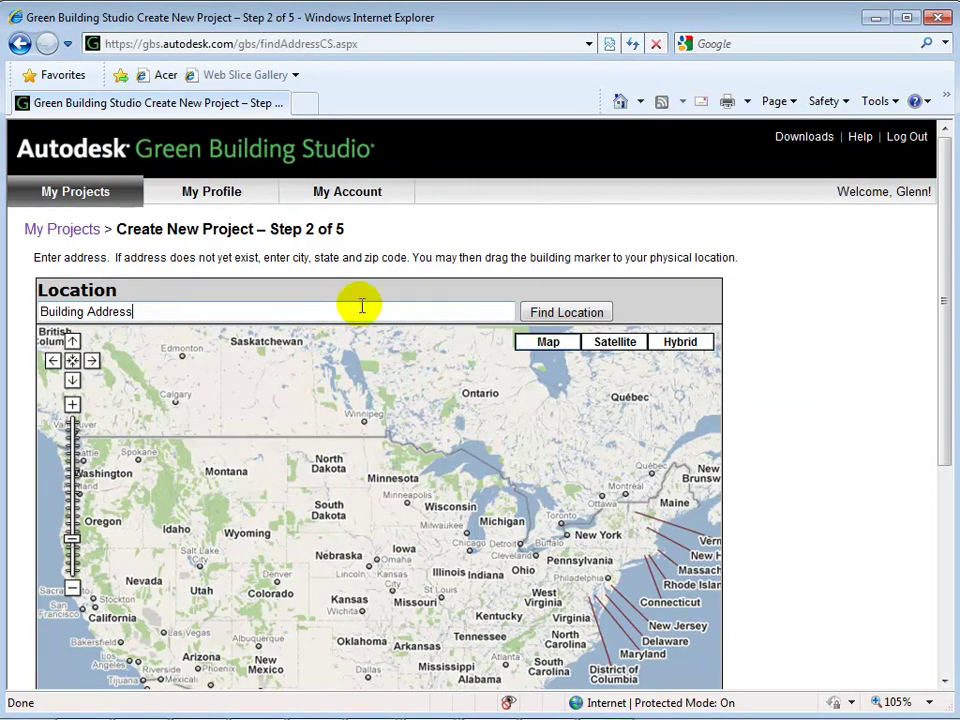
double_click(360, 313)
type("Address *")
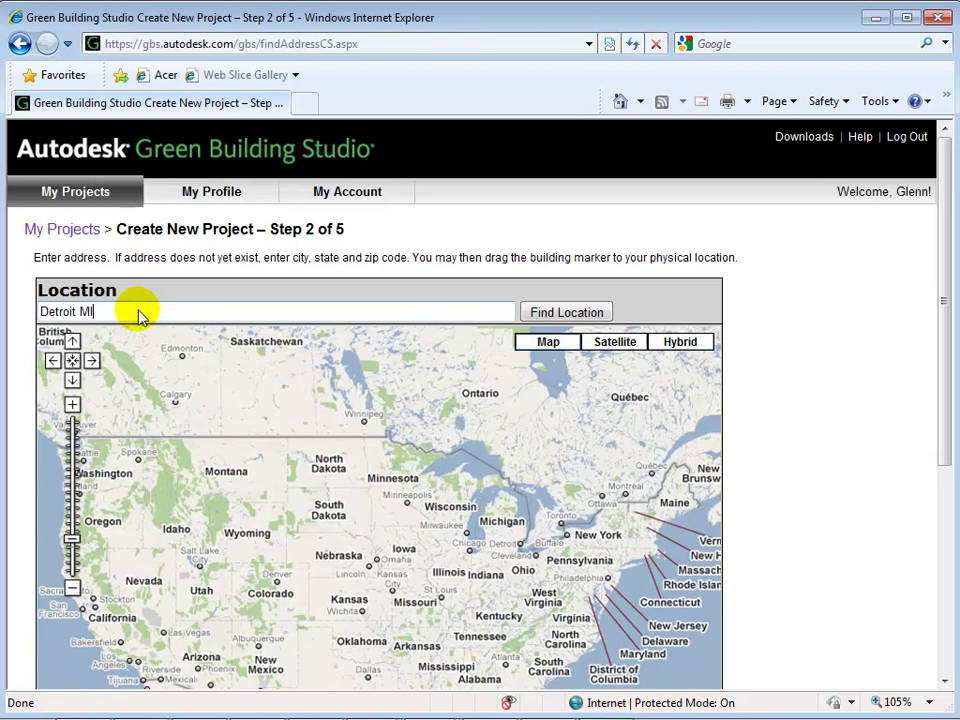
left_click(545, 320)
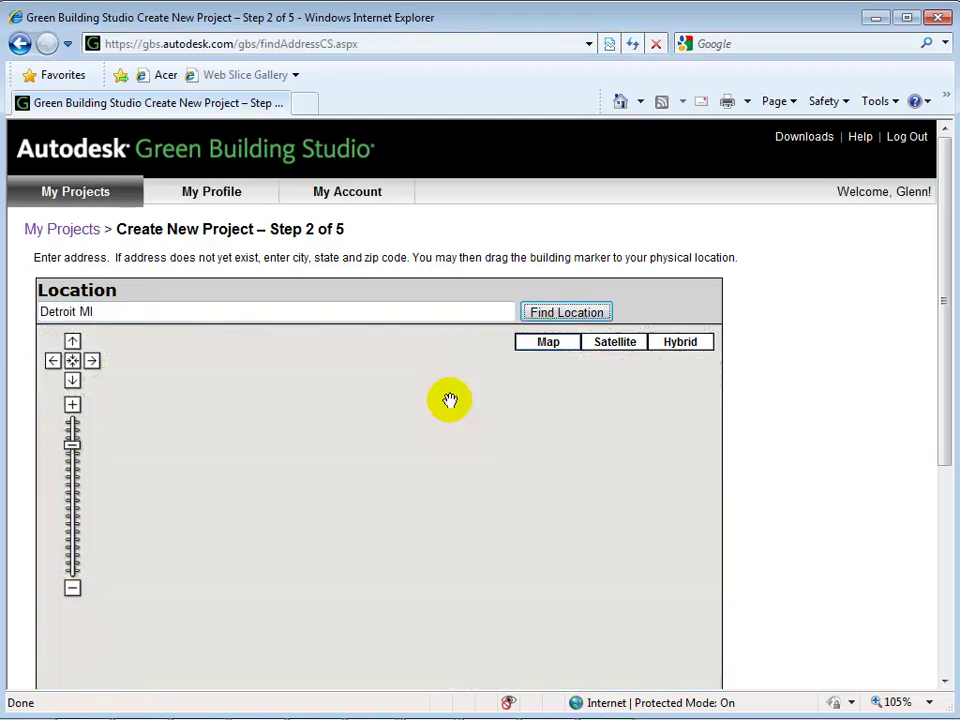
scroll(490, 568, "down", 4)
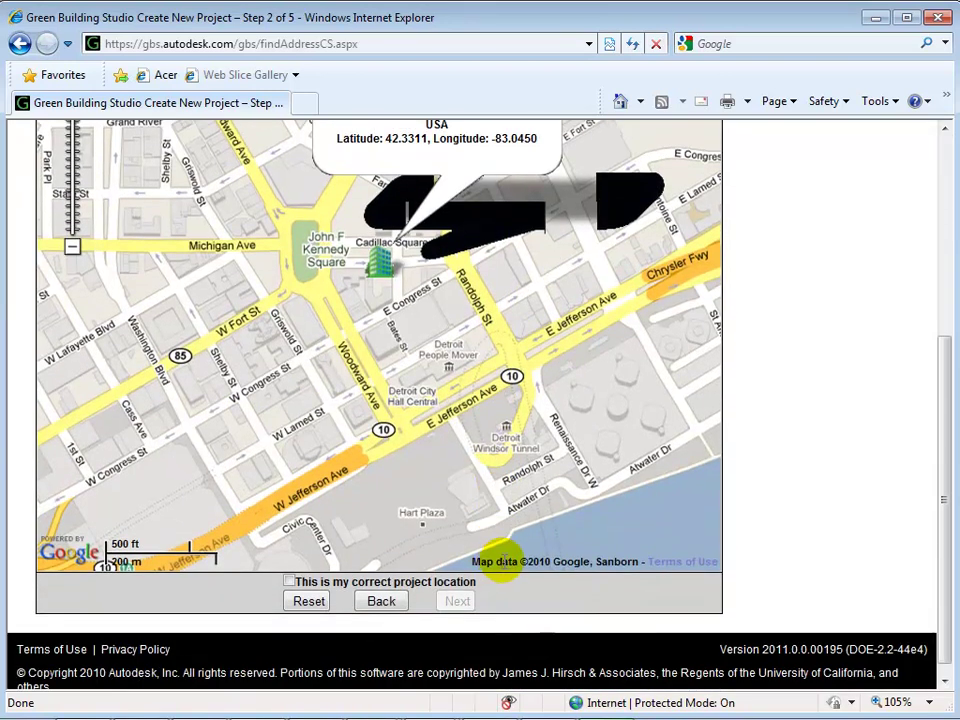
left_click(289, 581)
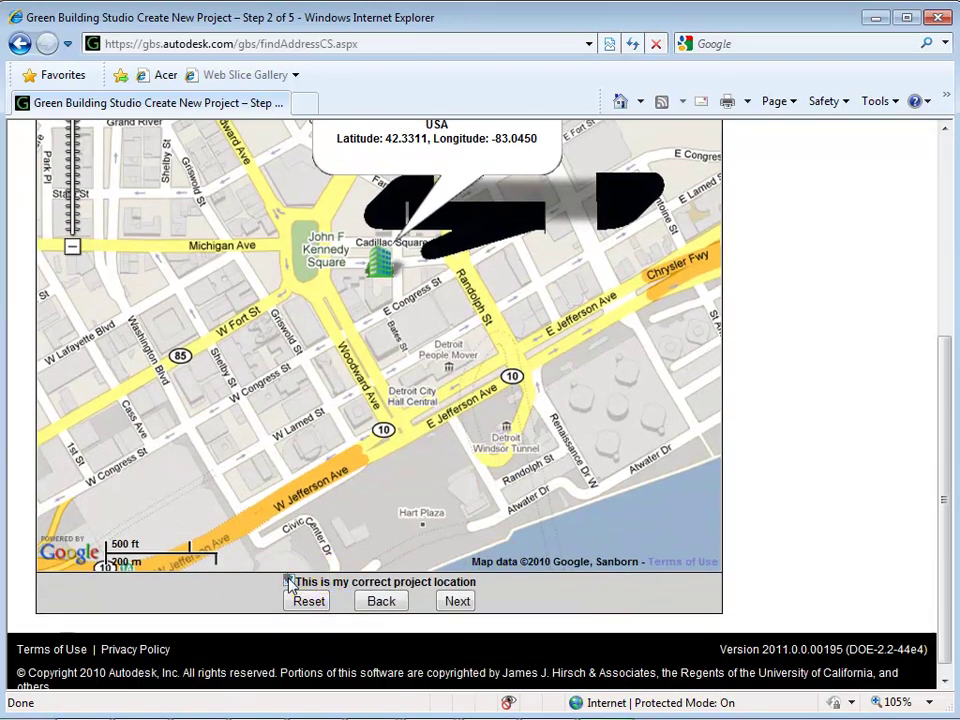
Advance to the weather station step and review the nearby Detroit stations
left_click(457, 602)
key("n")
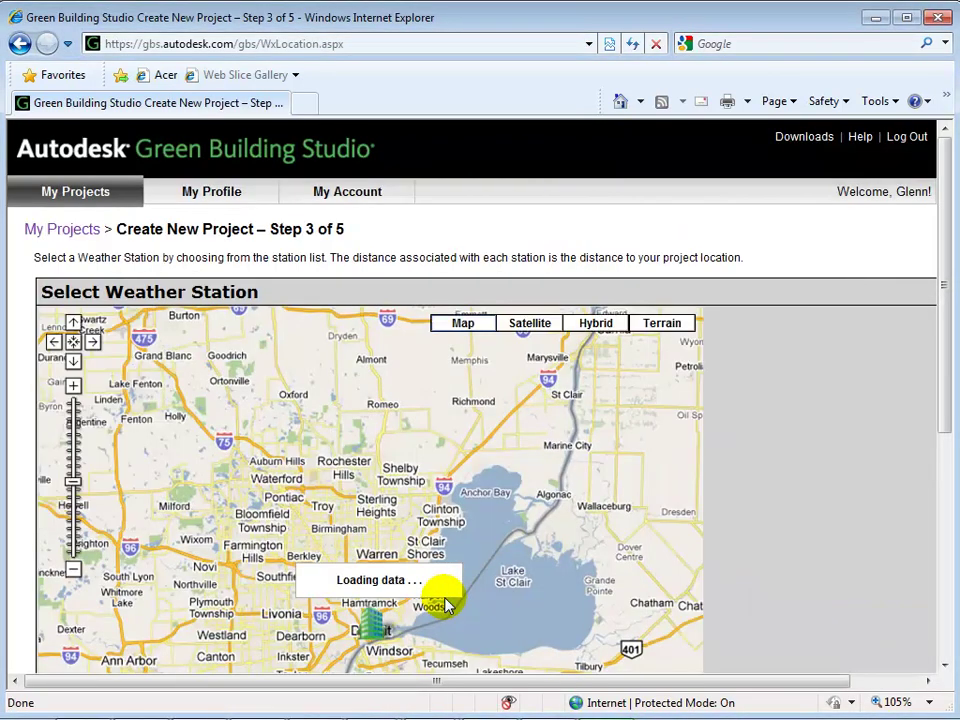
scroll(450, 600, "down", 1)
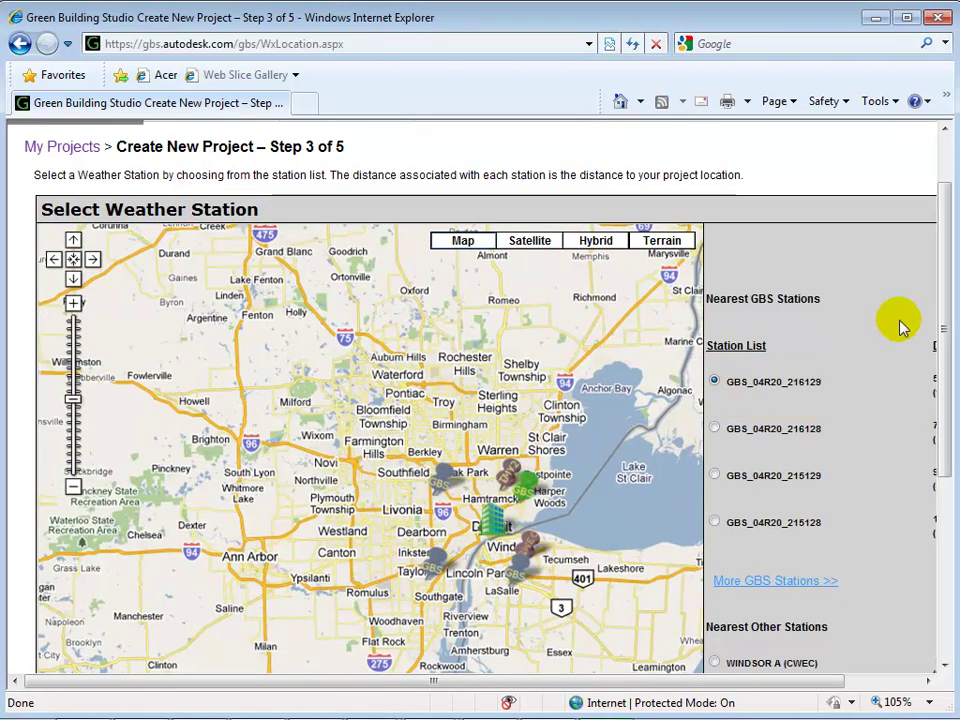
left_click_drag(945, 315, 943, 354)
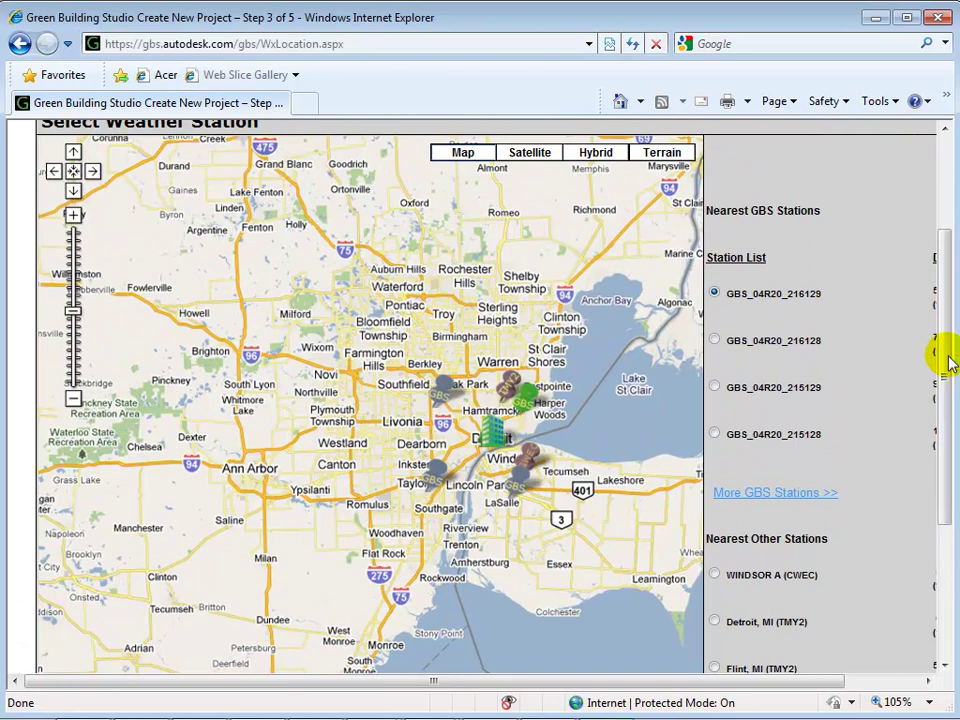
scroll(626, 486, "down", 3)
Accept the nearest weather station and the Michigan state average utility rates
left_click(604, 575)
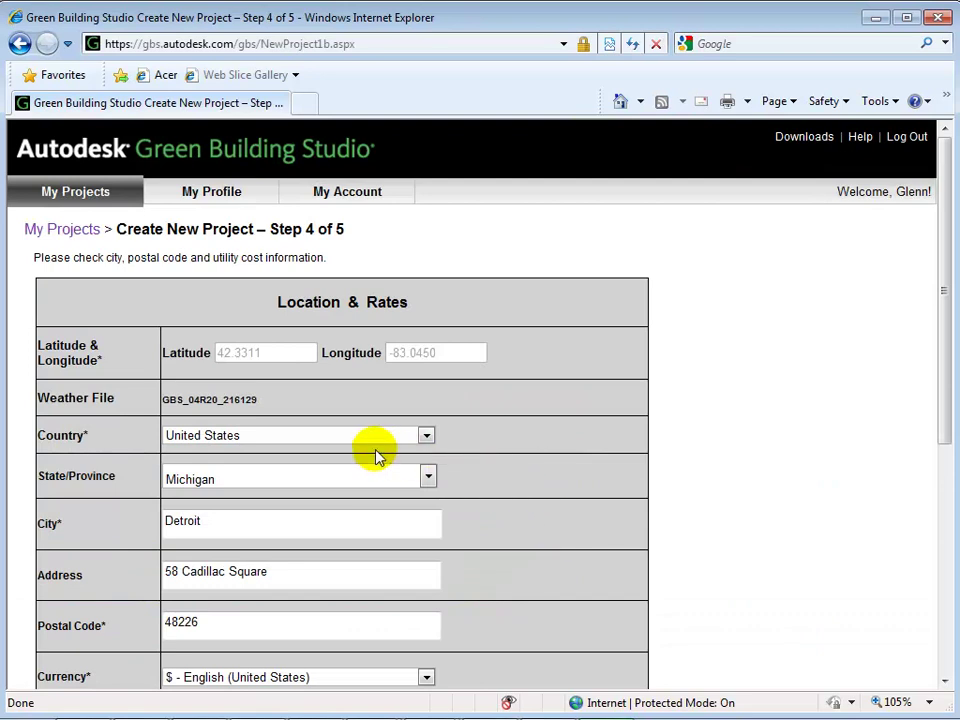
scroll(376, 456, "down", 4)
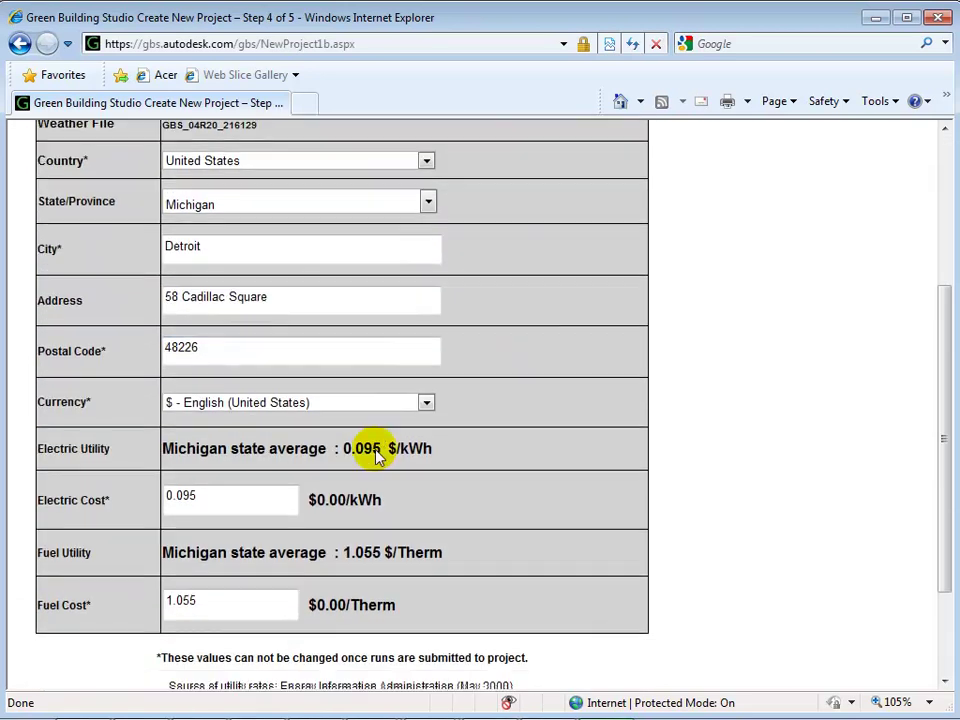
scroll(376, 456, "down", 1)
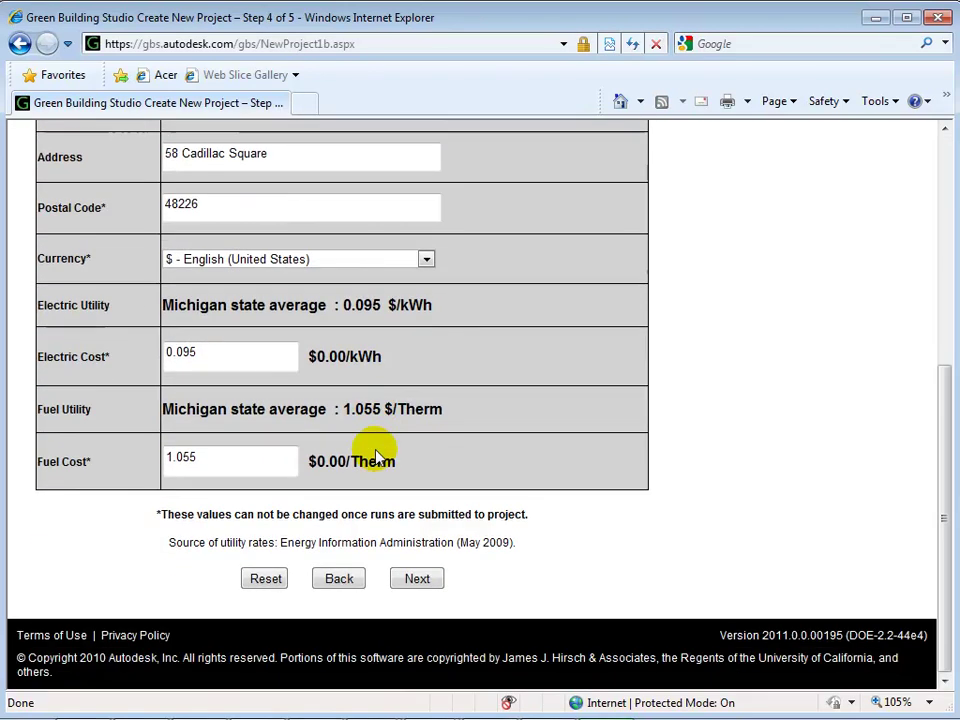
left_click(418, 579)
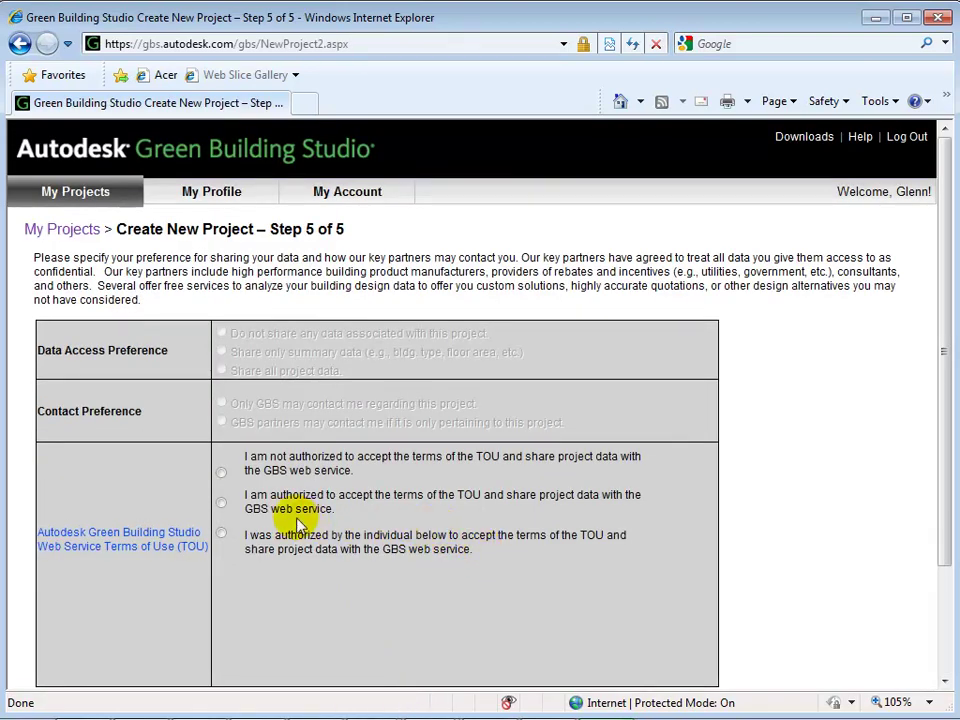
Agree to the terms of use as authorized and finish creating the project
left_click(221, 504)
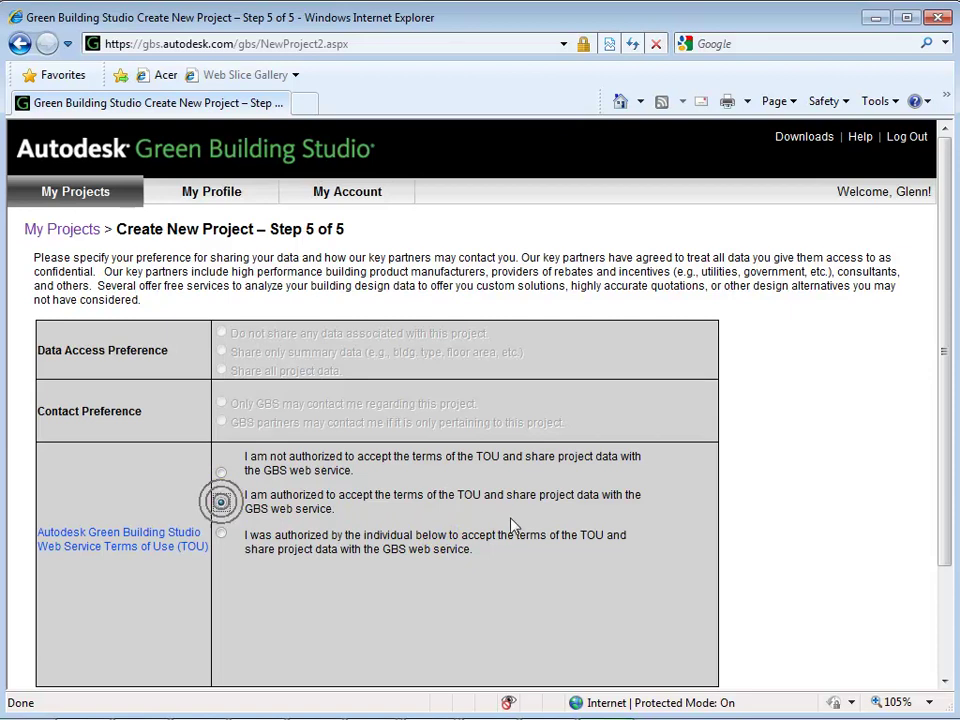
scroll(510, 514, "down", 3)
left_click(445, 579)
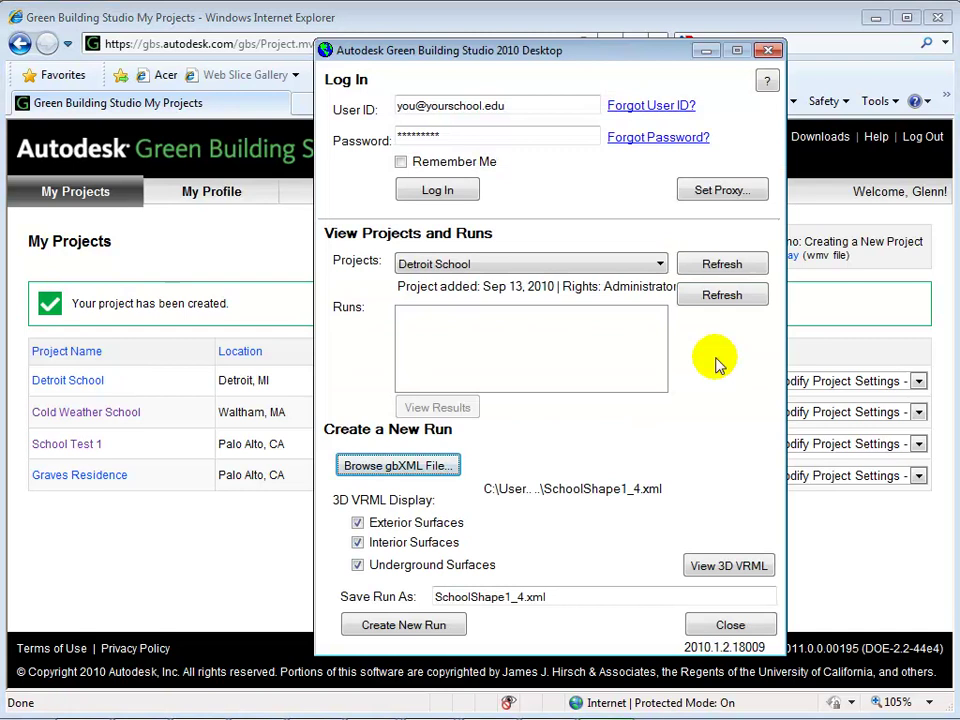
Submit a new Detroit School run using Lesson 1\Unit3_Lesson1_Exercise1A as the gbXML file
left_click(659, 266)
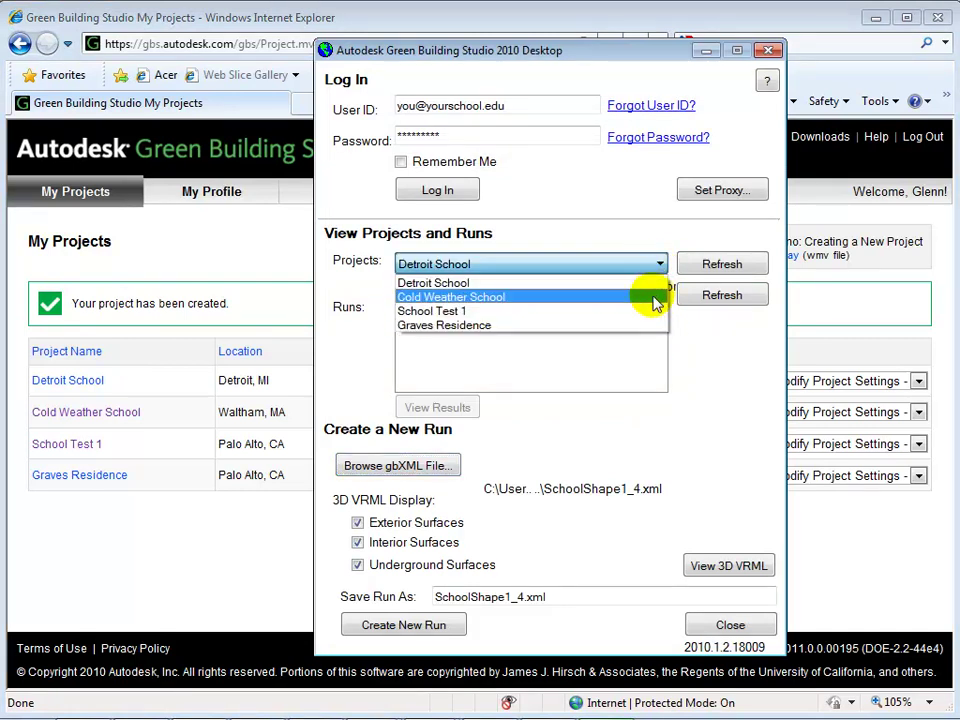
left_click(653, 288)
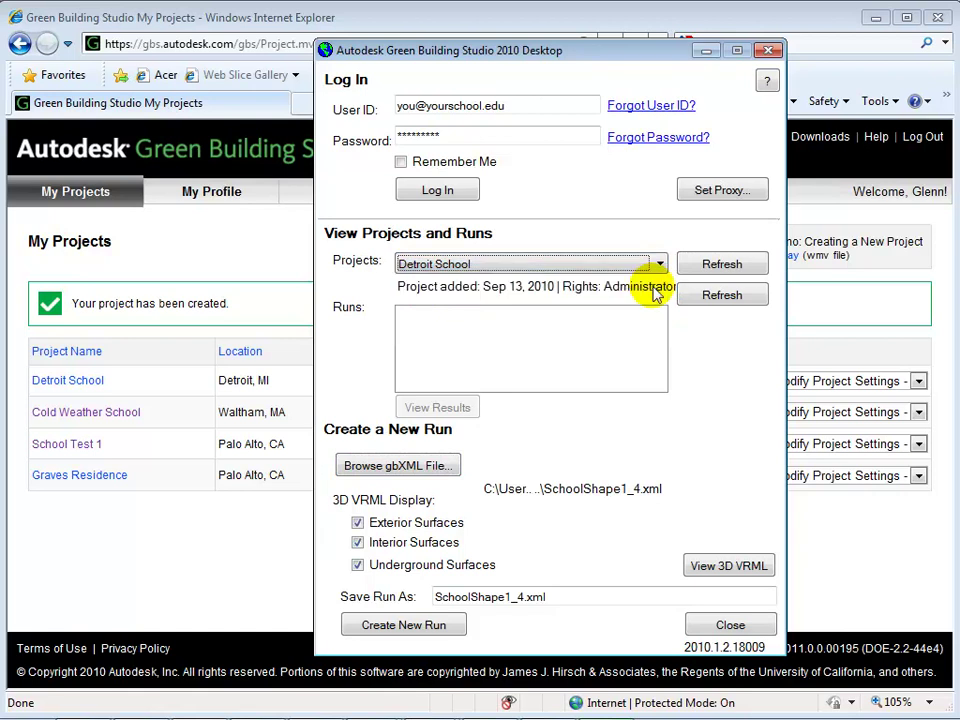
left_click(450, 461)
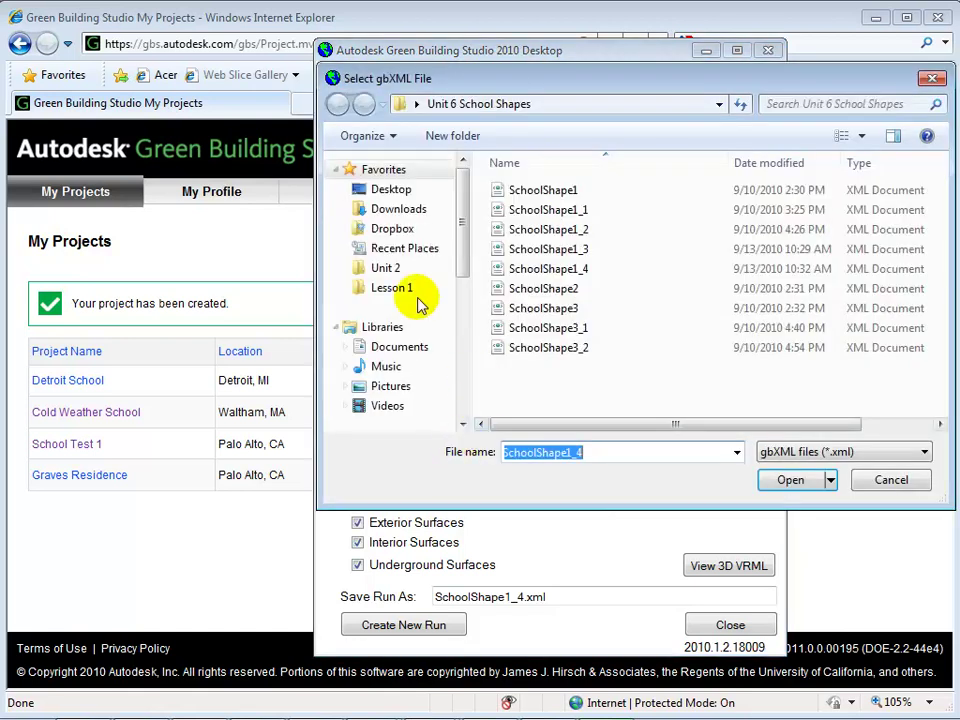
left_click(395, 290)
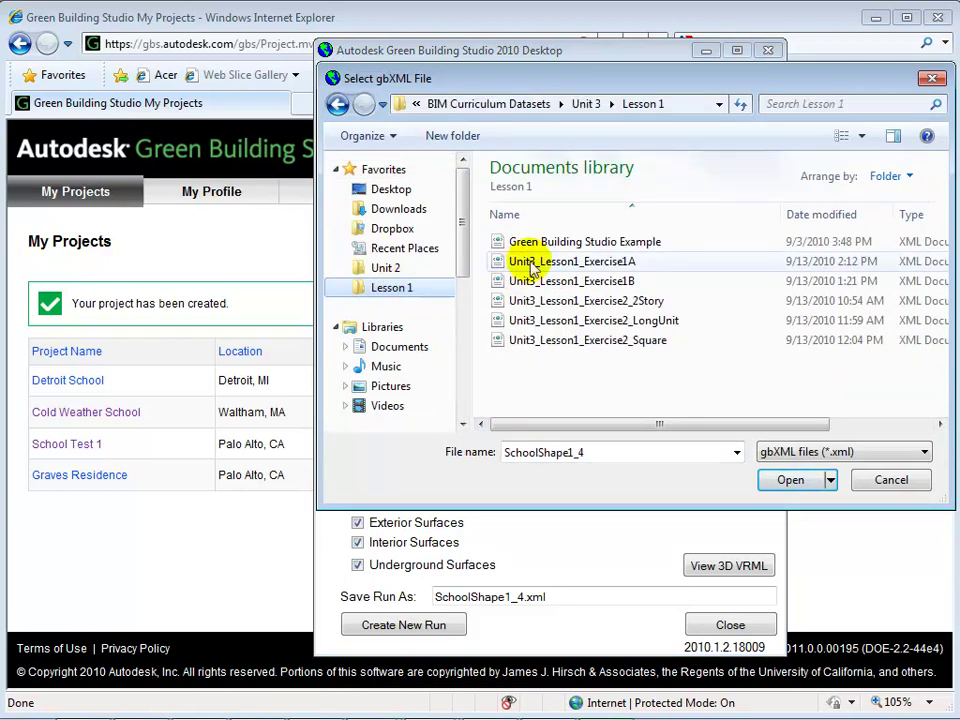
double_click(540, 260)
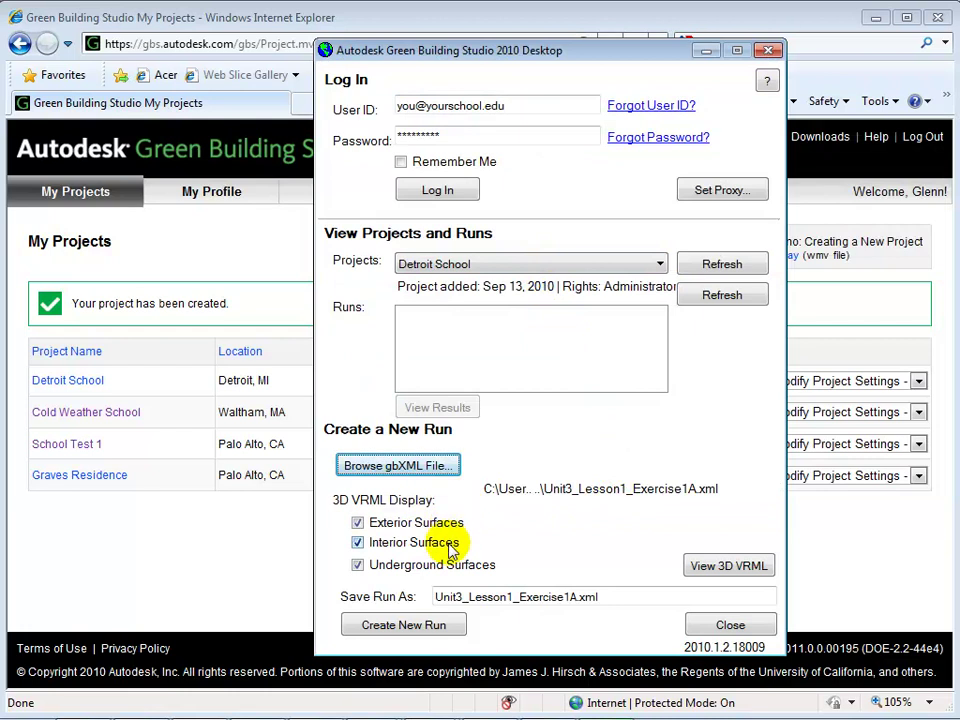
left_click(420, 627)
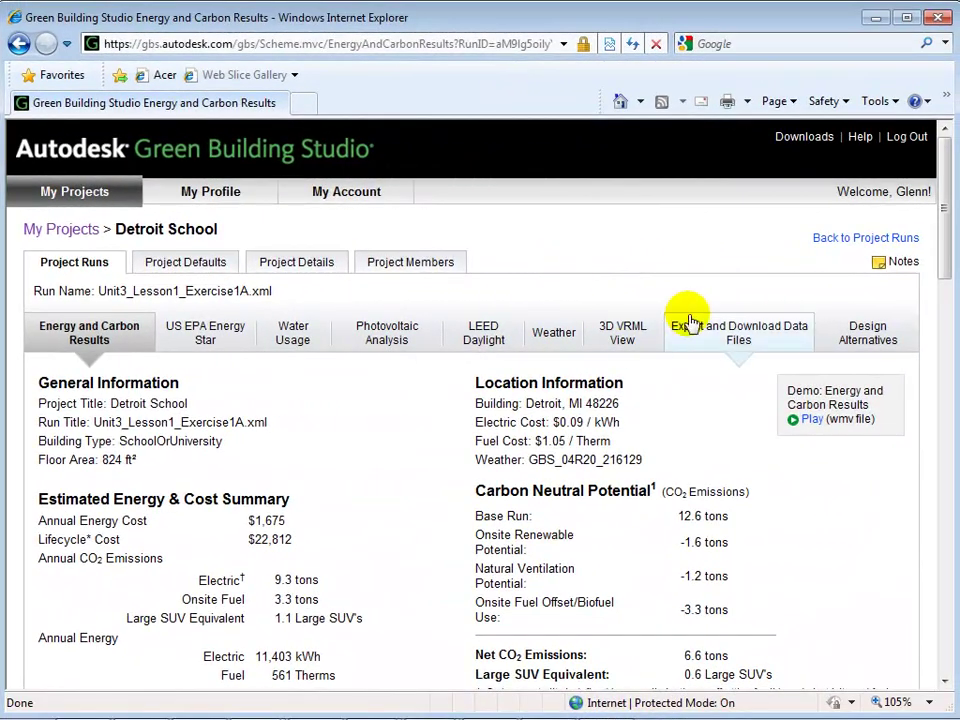
scroll(686, 315, "down", 5)
scroll(786, 328, "down", 10)
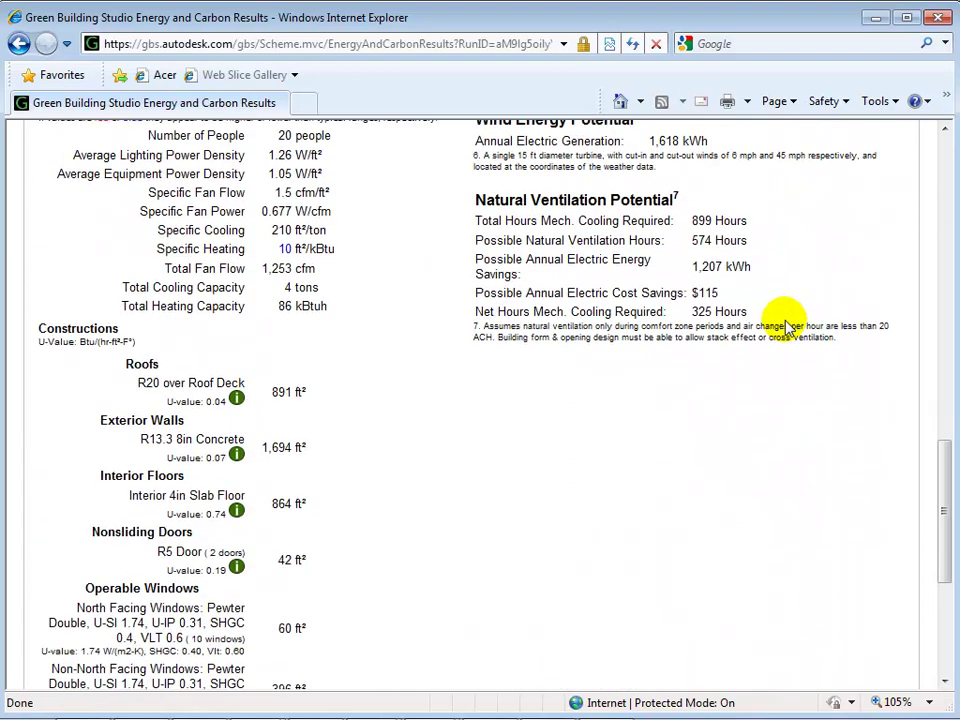
scroll(788, 325, "up", 9)
scroll(797, 305, "up", 5)
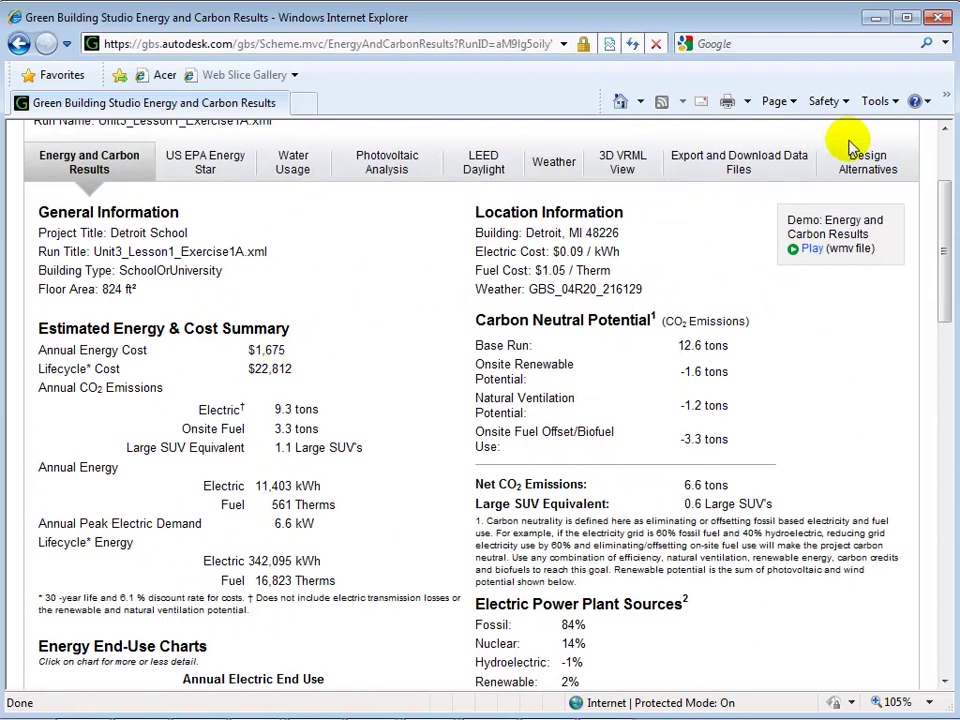
Add a +15° building-rotation alternative for the Detroit School run
left_click(865, 170)
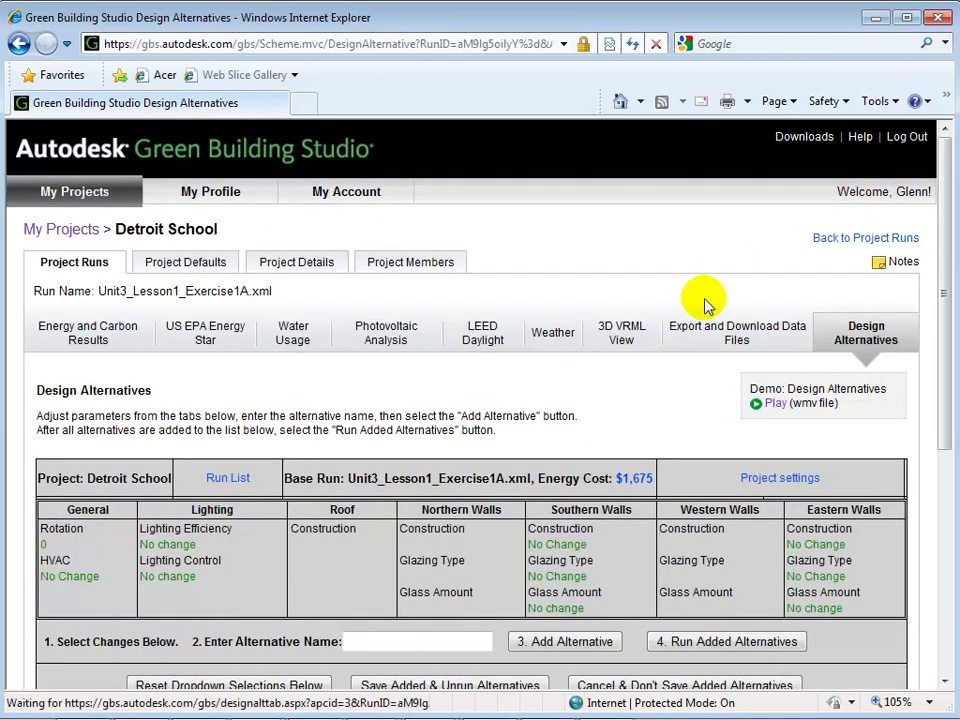
scroll(700, 274, "down", 4)
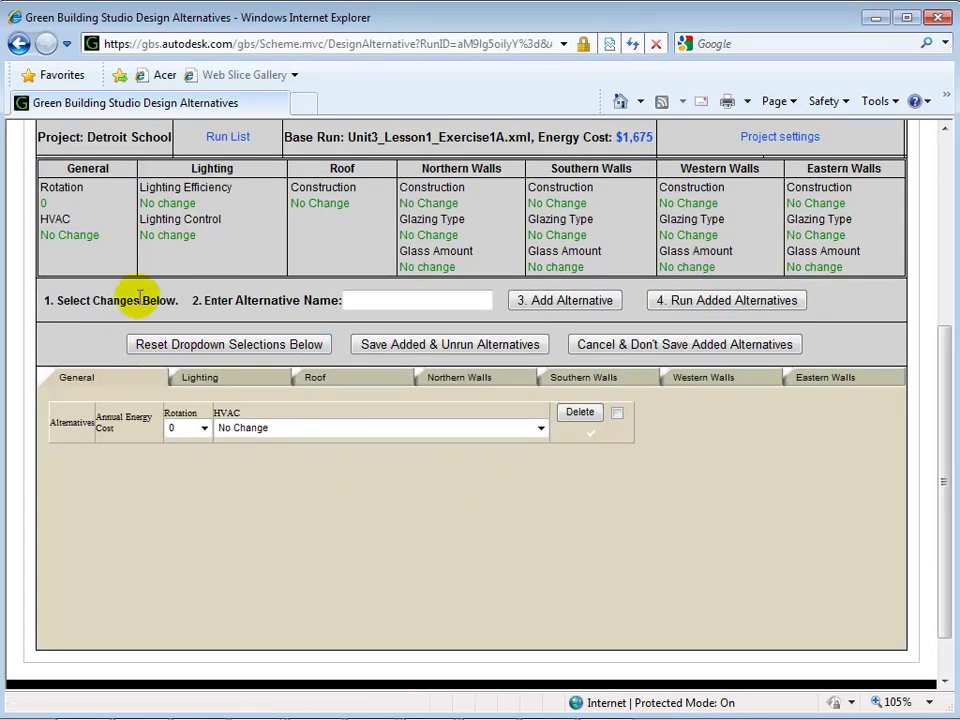
left_click(410, 298)
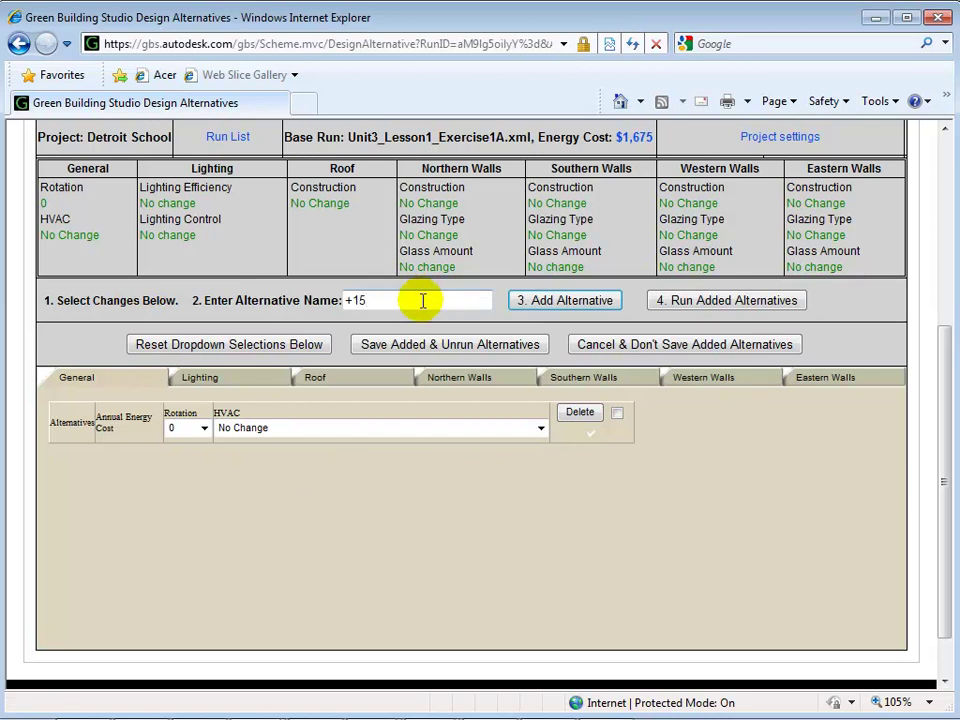
left_click(204, 427)
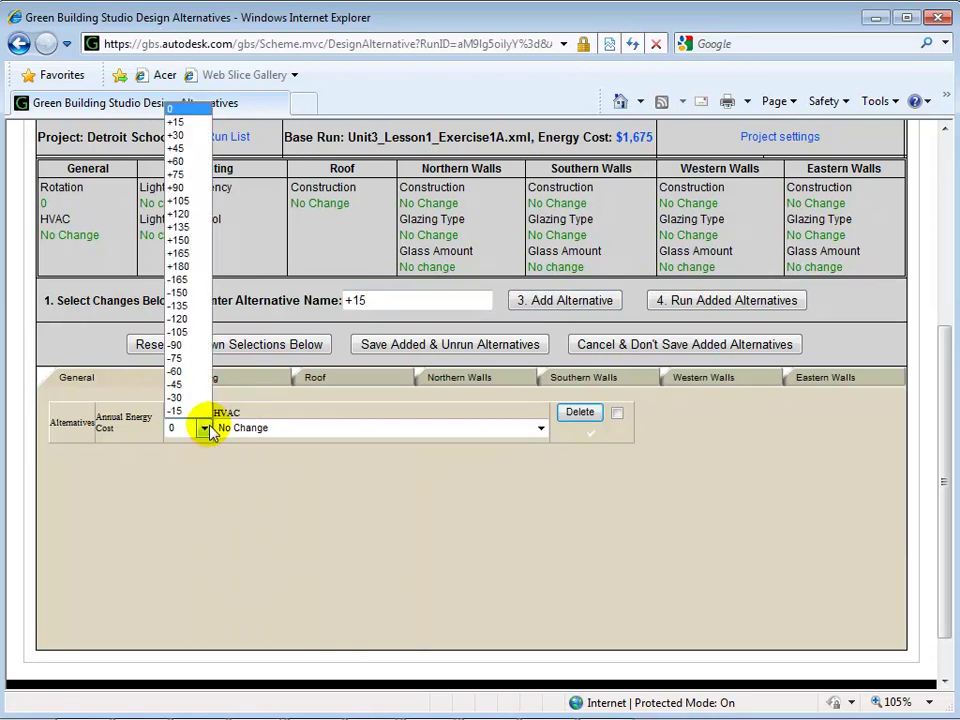
left_click(183, 122)
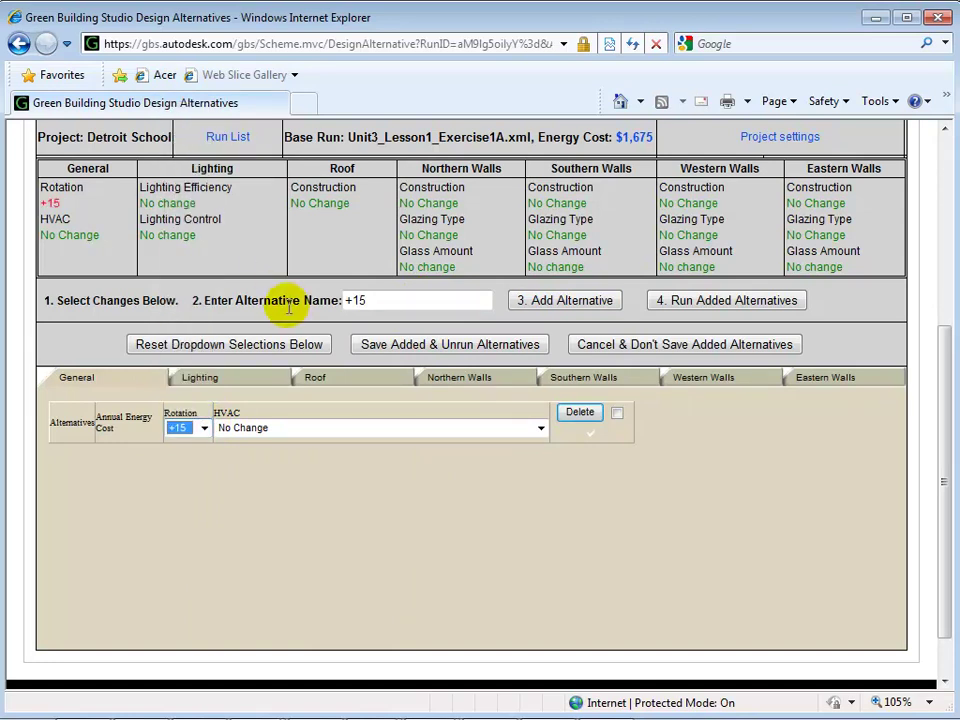
left_click(573, 310)
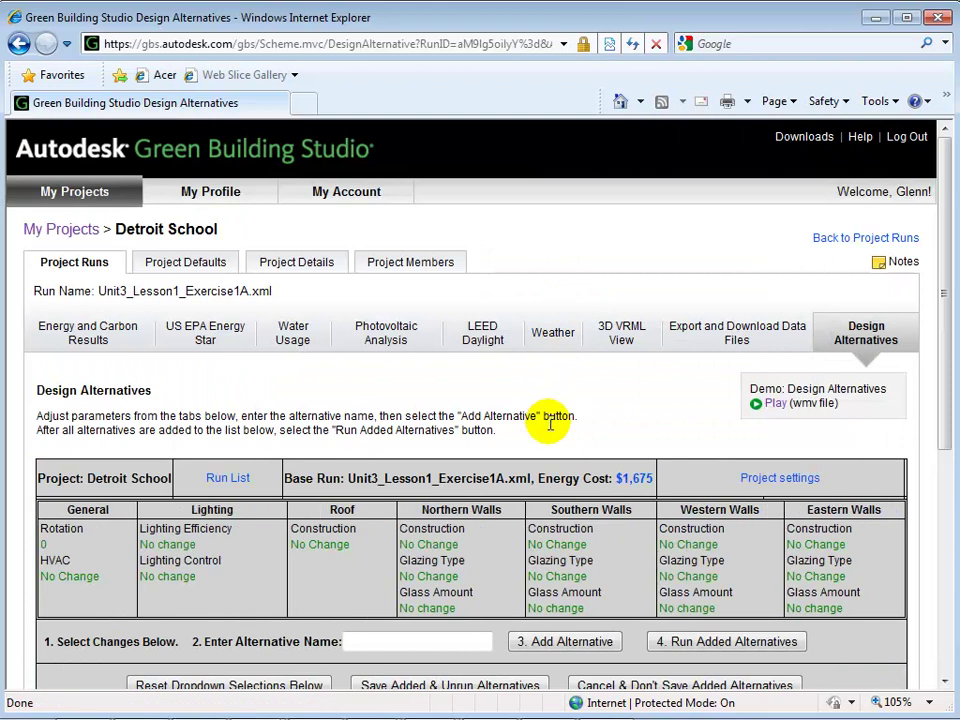
Add the +30° and -15° rotation alternatives to the list
scroll(552, 421, "down", 1)
scroll(550, 421, "down", 3)
scroll(548, 428, "down", 1)
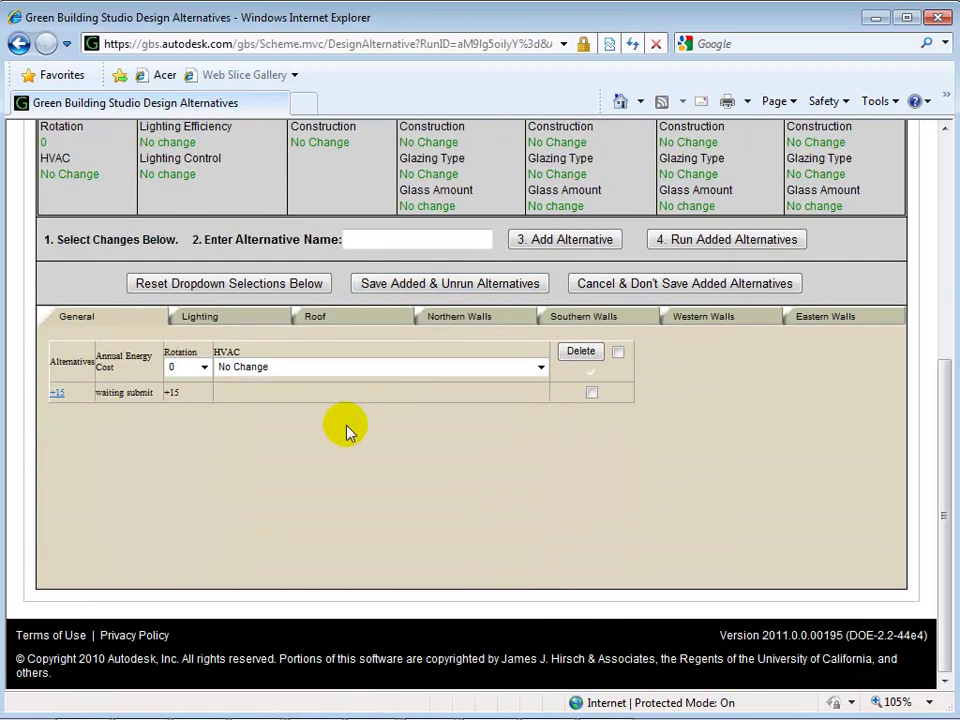
left_click(378, 240)
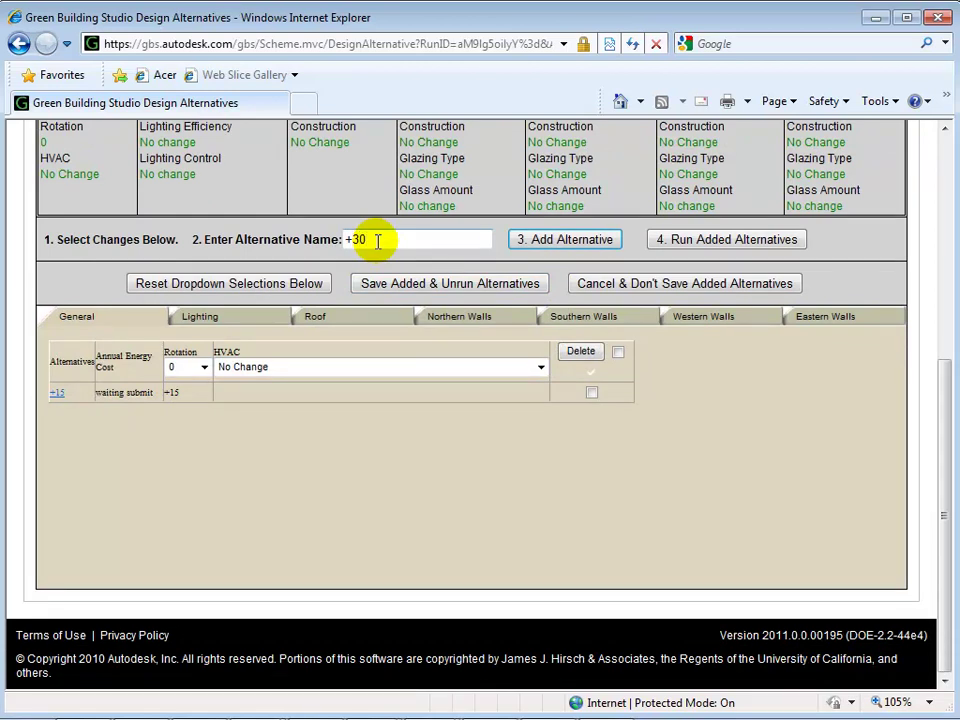
left_click(204, 367)
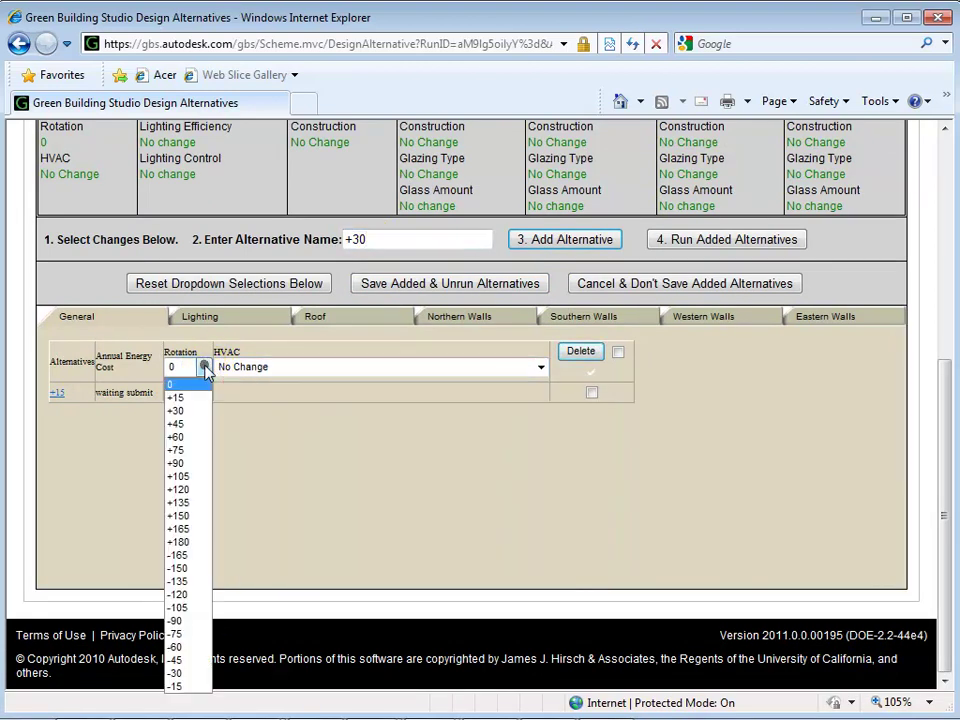
left_click(178, 410)
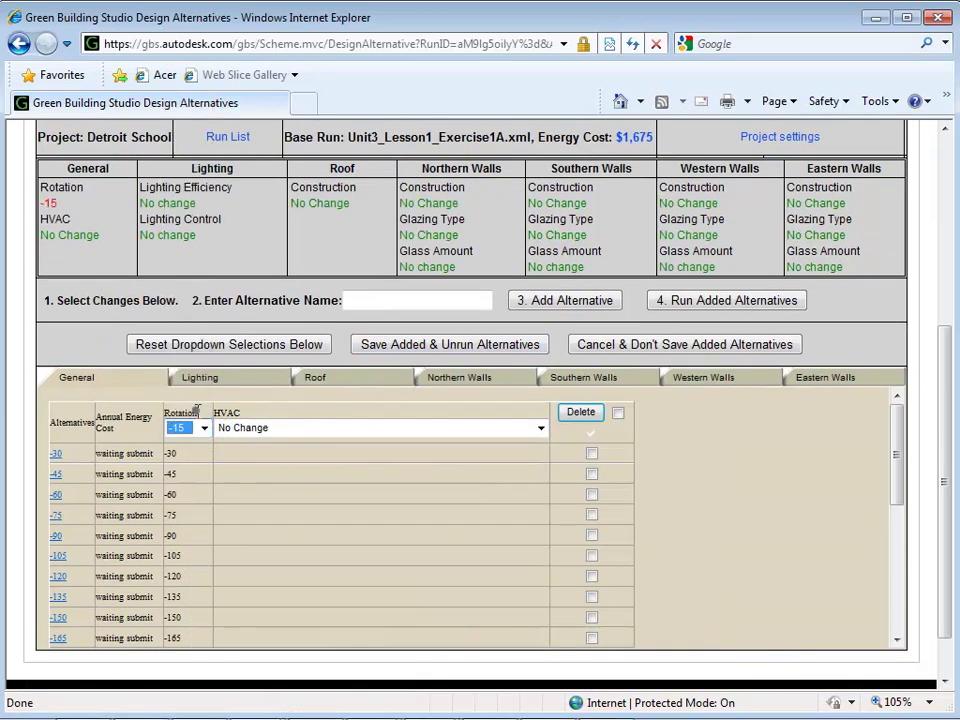
left_click(421, 302)
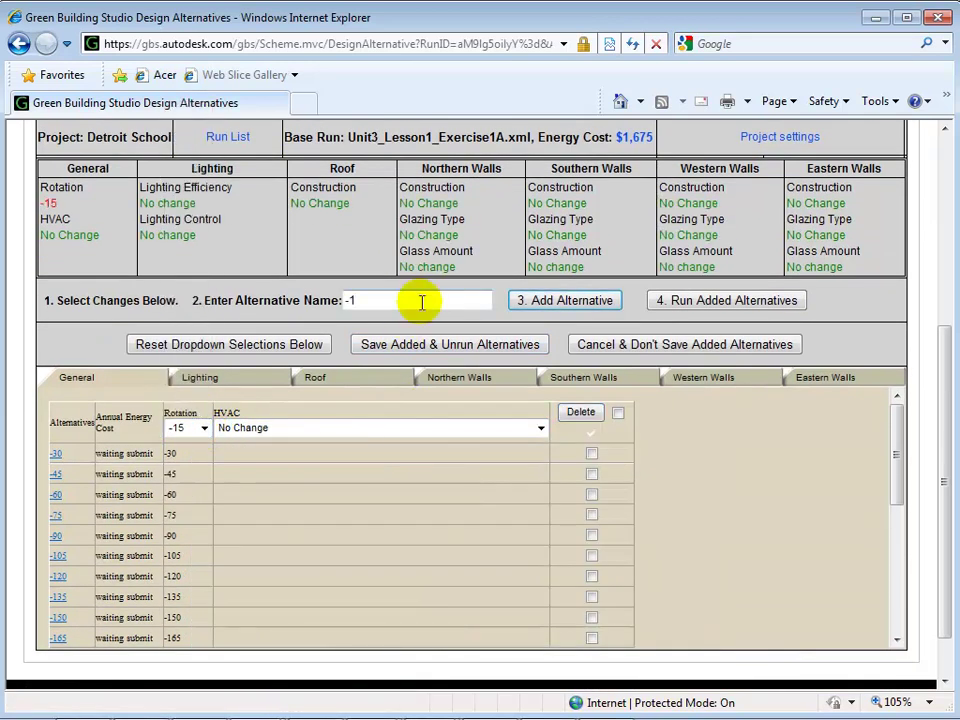
left_click(605, 304)
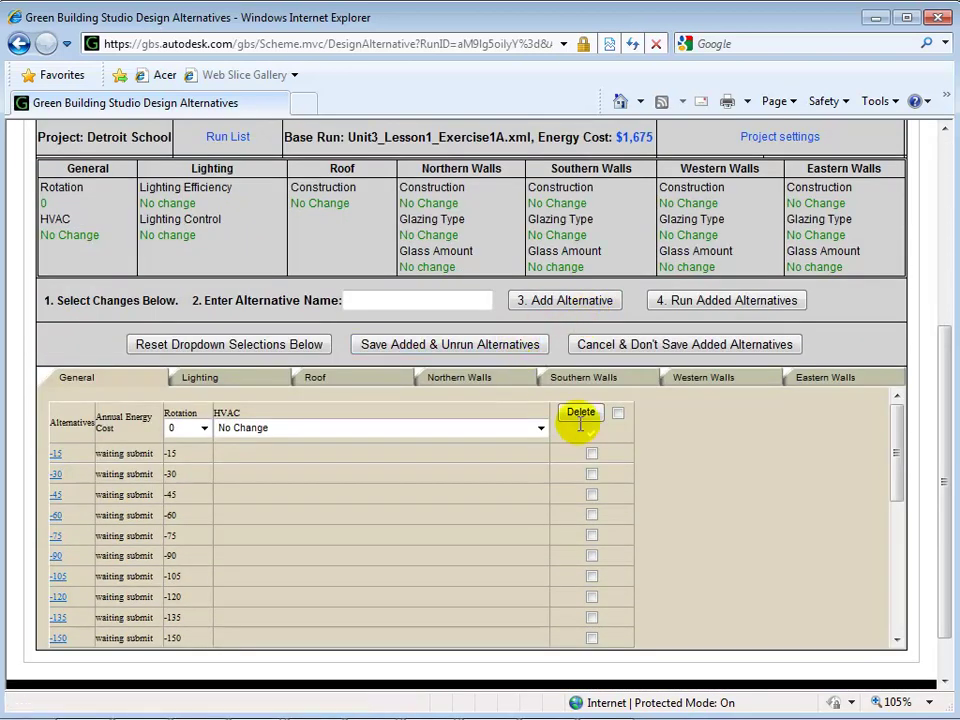
left_click_drag(895, 425, 872, 411)
Run the added rotation alternatives and review their annual energy costs, $1,639 to $1,742
left_click(660, 302)
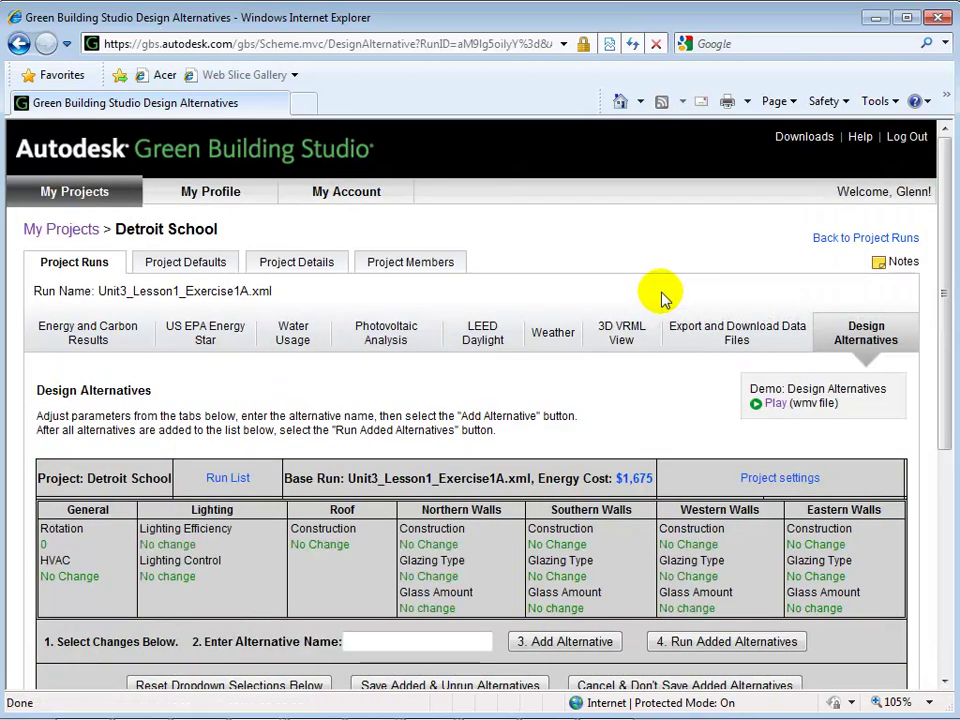
scroll(660, 302, "down", 2)
scroll(660, 300, "down", 2)
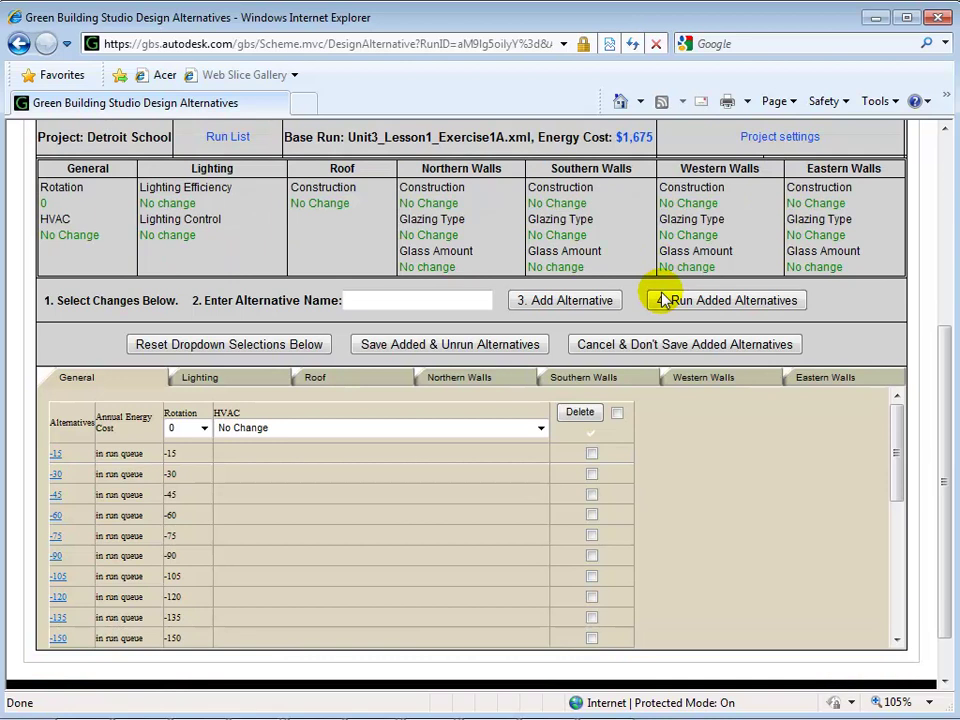
scroll(660, 302, "down", 1)
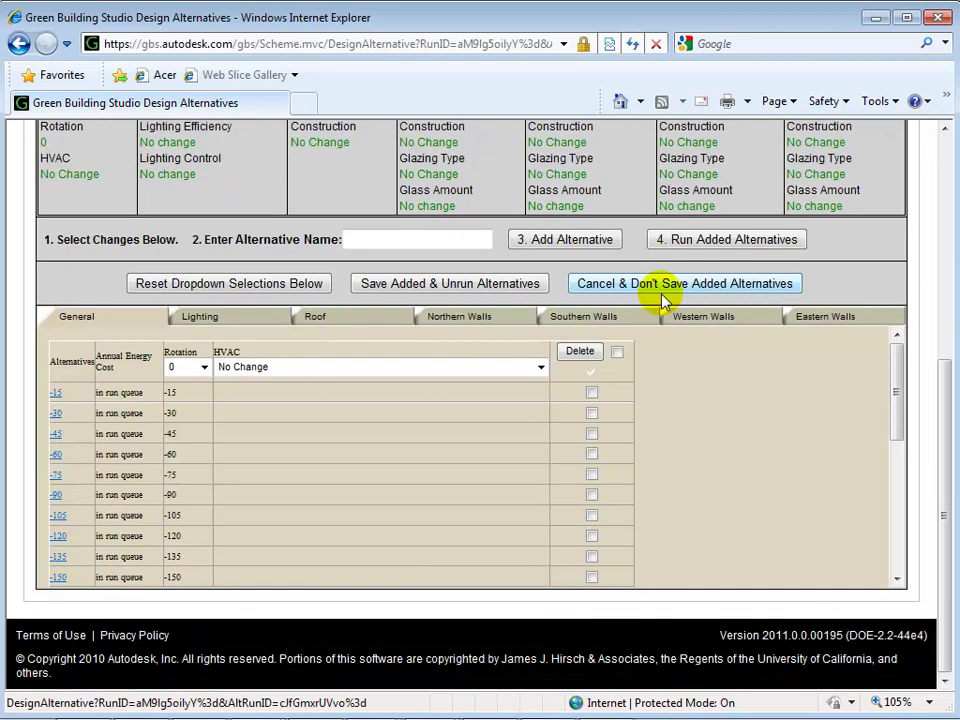
left_click_drag(895, 360, 883, 397)
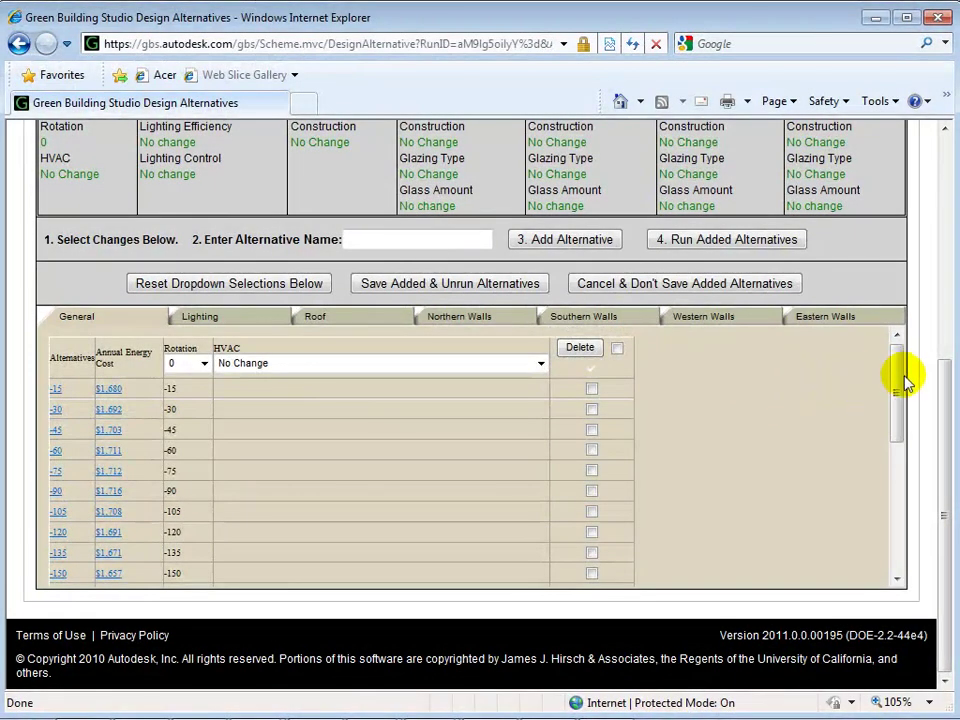
left_click_drag(903, 380, 880, 510)
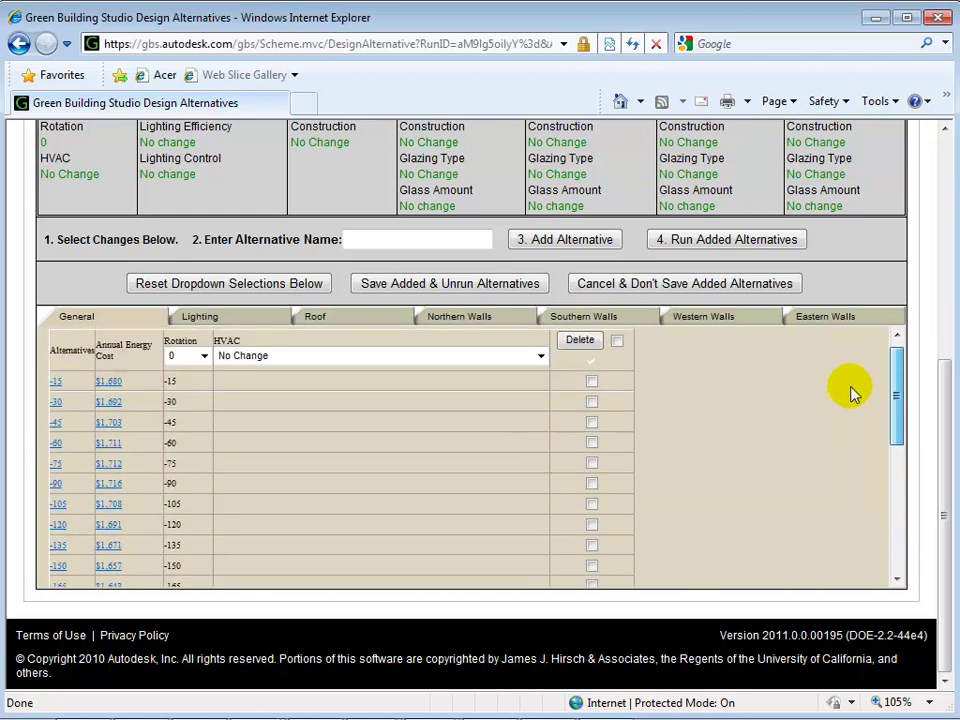
left_click_drag(943, 375, 913, 163)
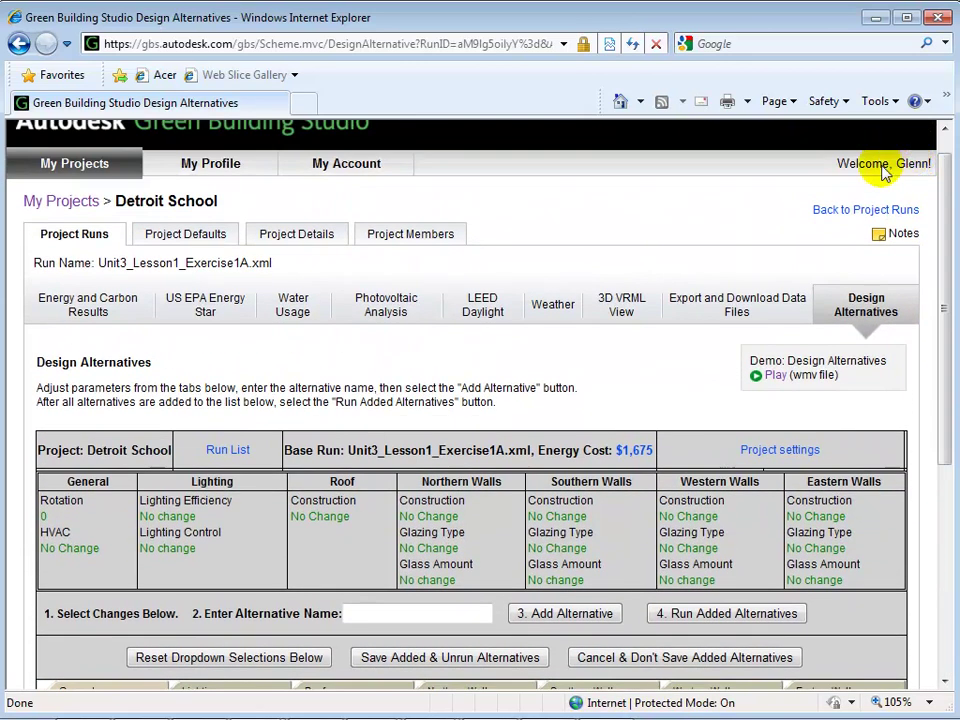
Show the Project Runs table with the $1,675 base run above the rotation alternatives
left_click(91, 234)
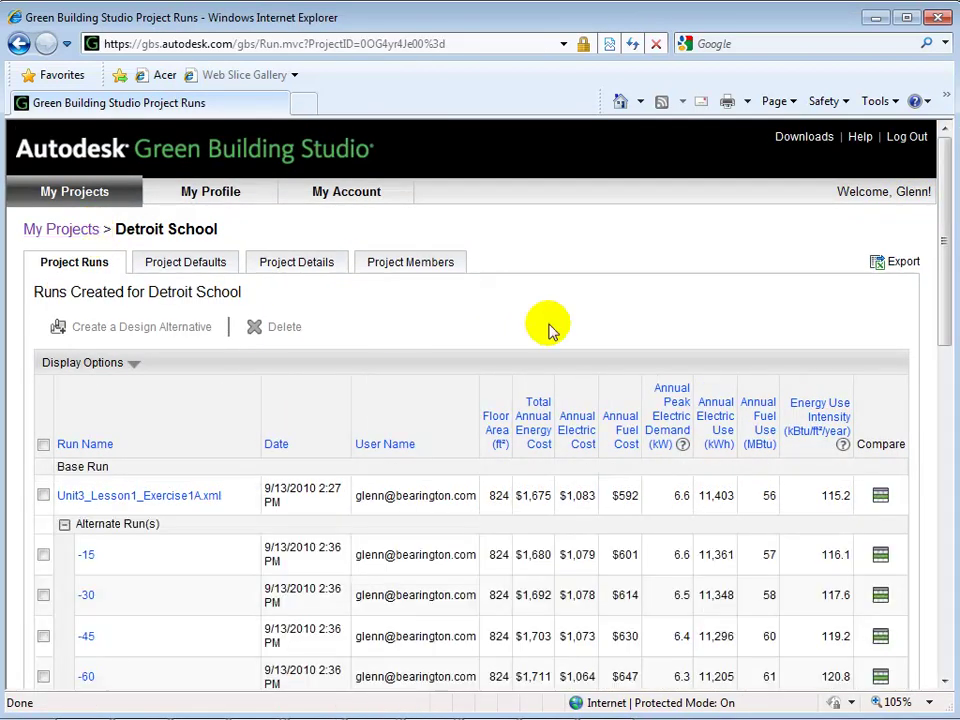
left_click_drag(945, 264, 948, 386)
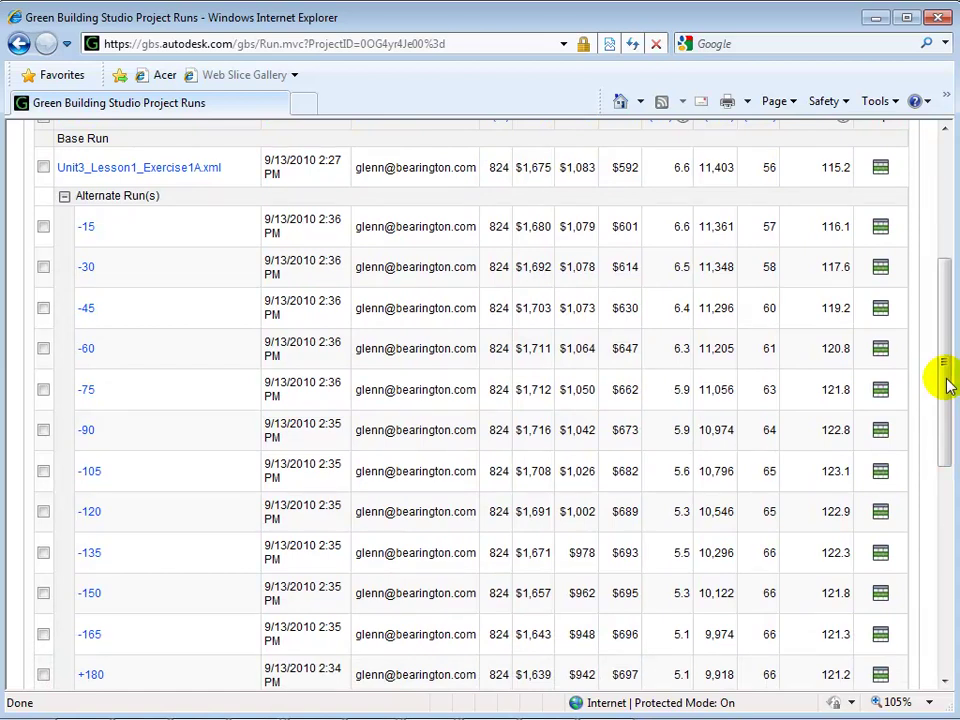
scroll(948, 383, "down", 2)
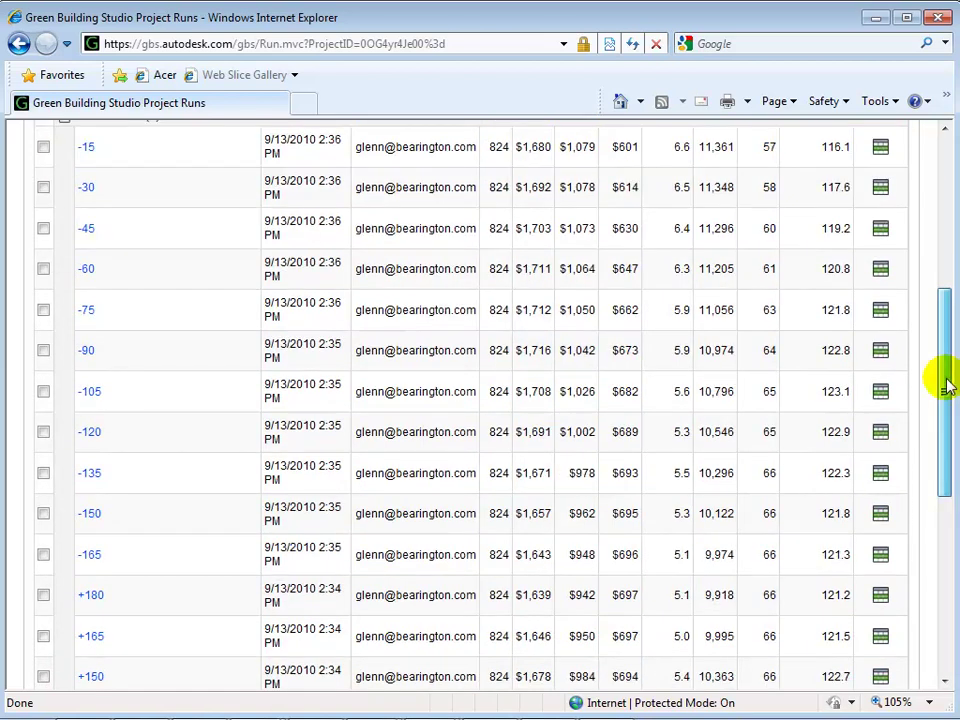